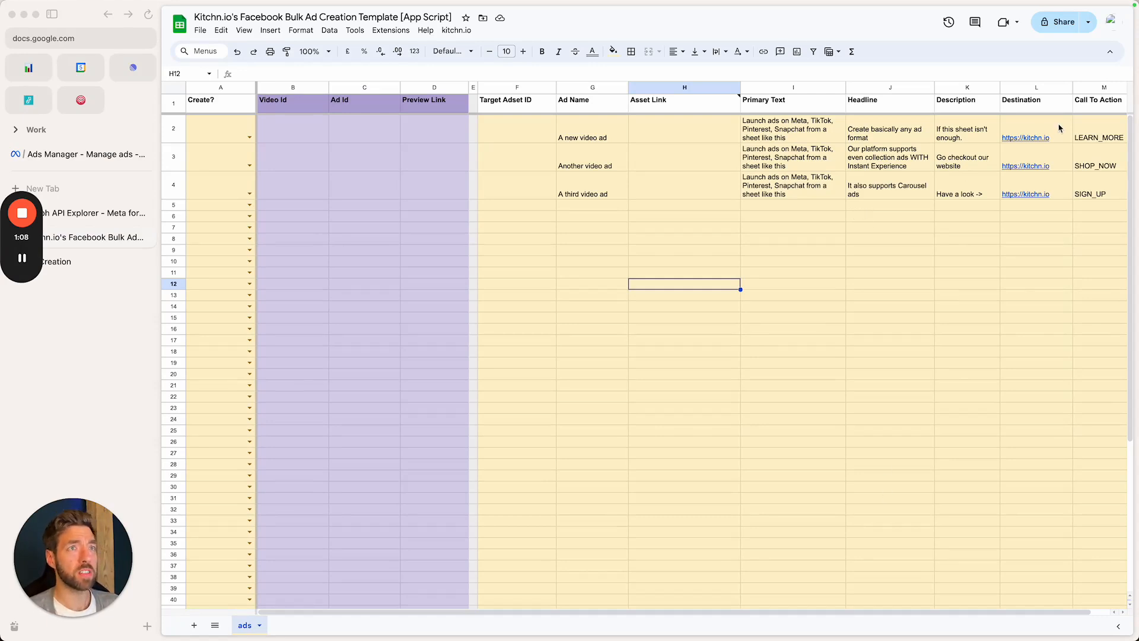
# Examine the template's input columns, from the Call To Action options back to Headline, Asset Link and Target Adset ID.
pyautogui.hscroll(2, 962, 611)
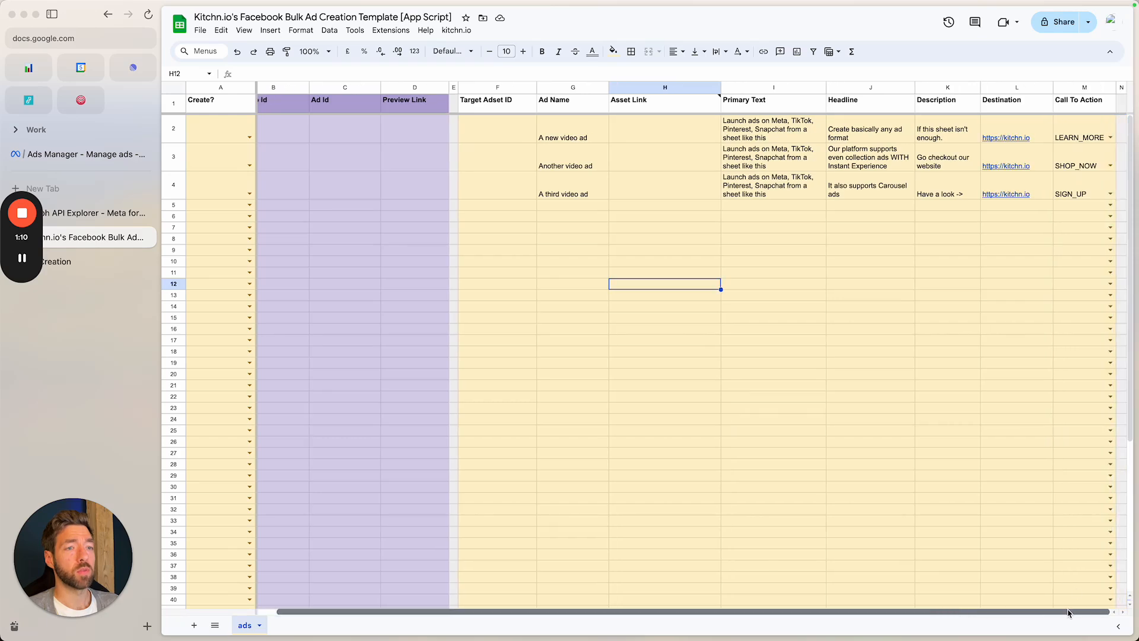
pyautogui.click(1110, 138)
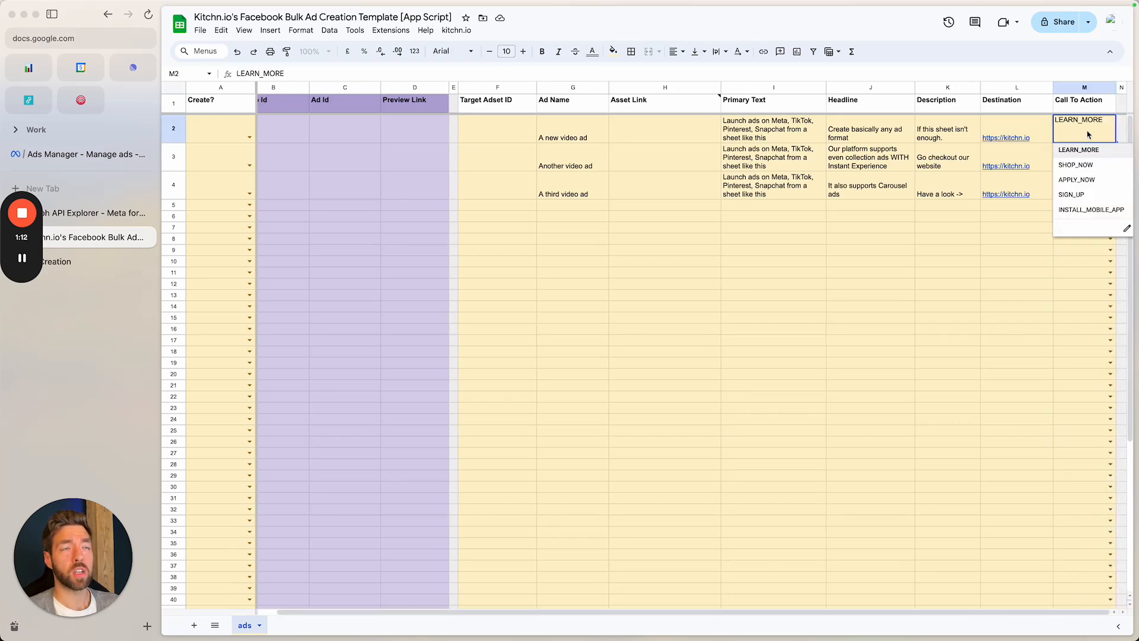
pyautogui.click(1040, 126)
pyautogui.click(1086, 134)
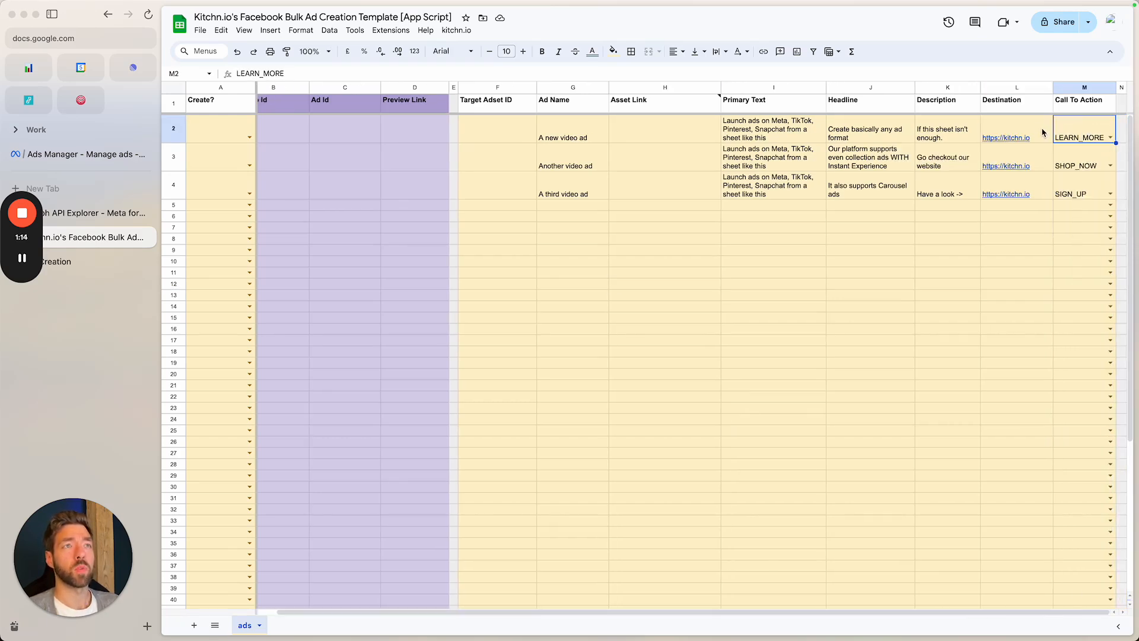
pyautogui.click(881, 130)
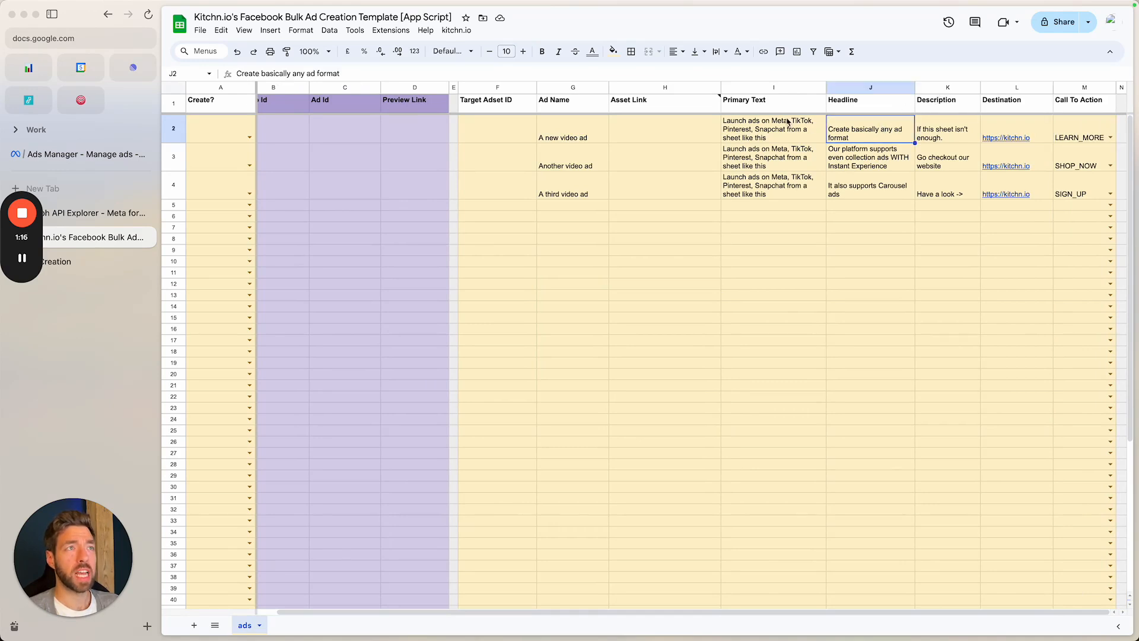
pyautogui.click(675, 135)
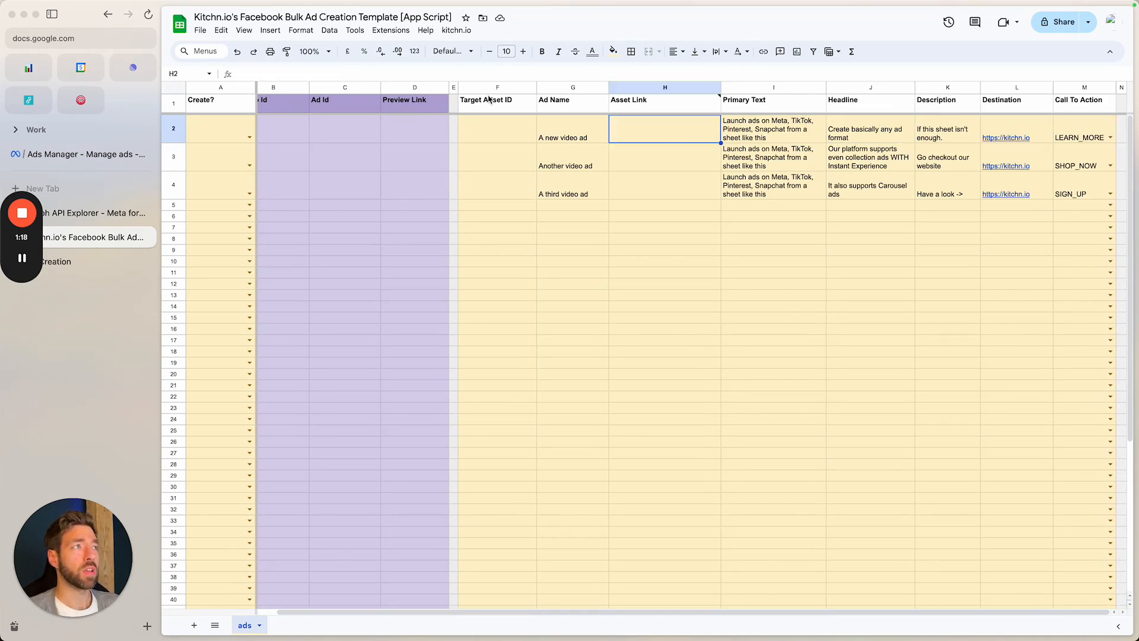
pyautogui.click(493, 141)
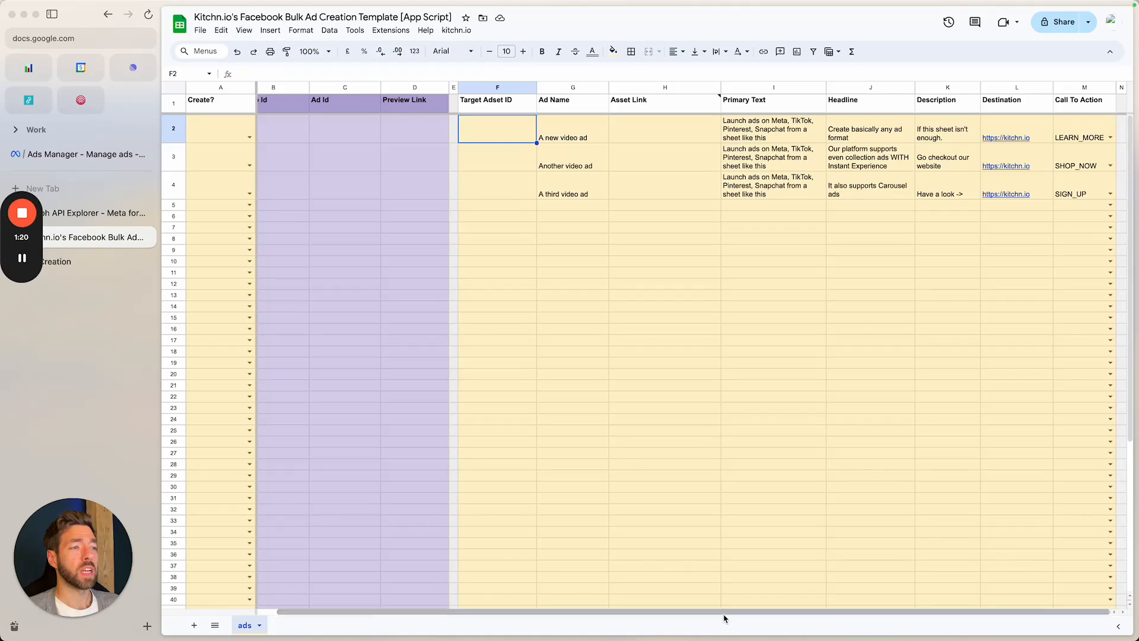
pyautogui.hscroll(-1, 724, 615)
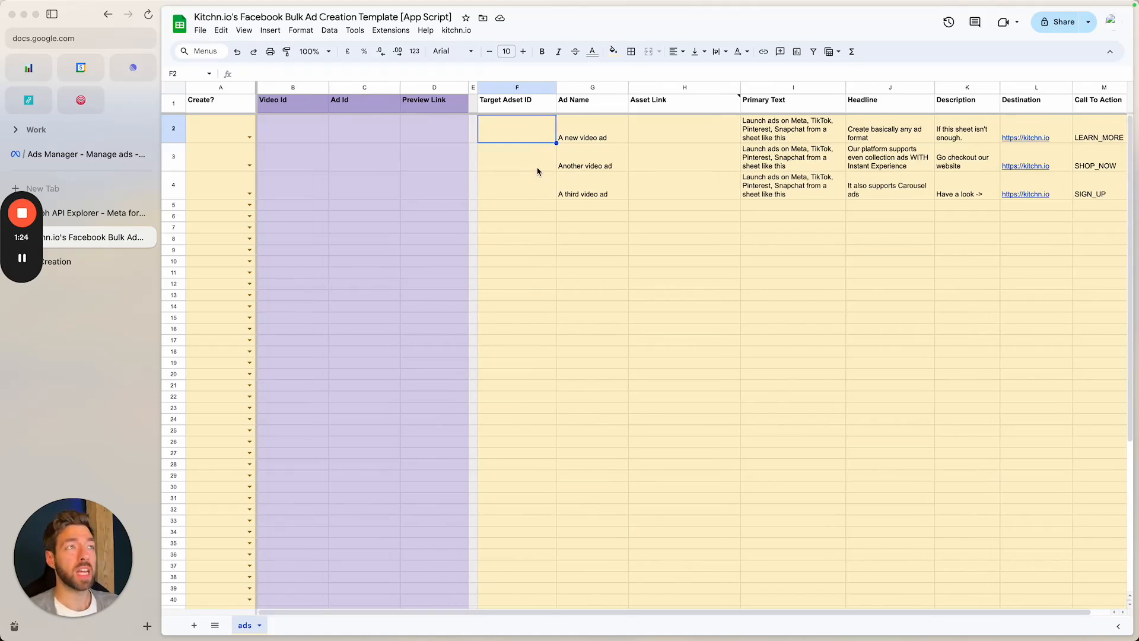
# Switch to the Ad Creation folder in Google Drive and copy the sharing link of video.mp4.
pyautogui.click(693, 126)
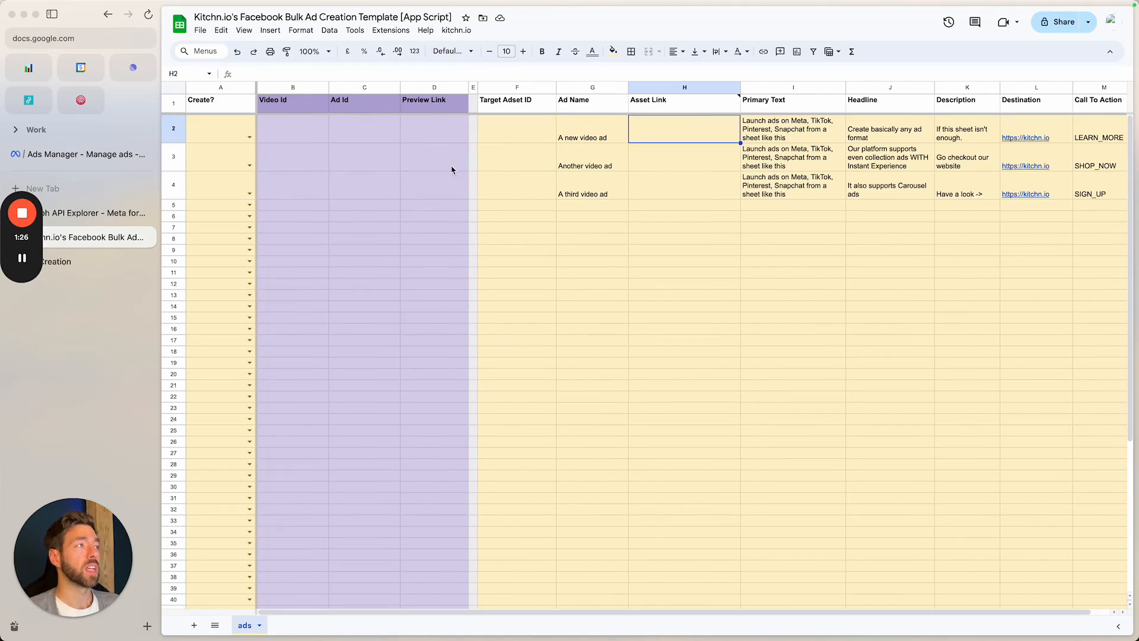
pyautogui.click(81, 264)
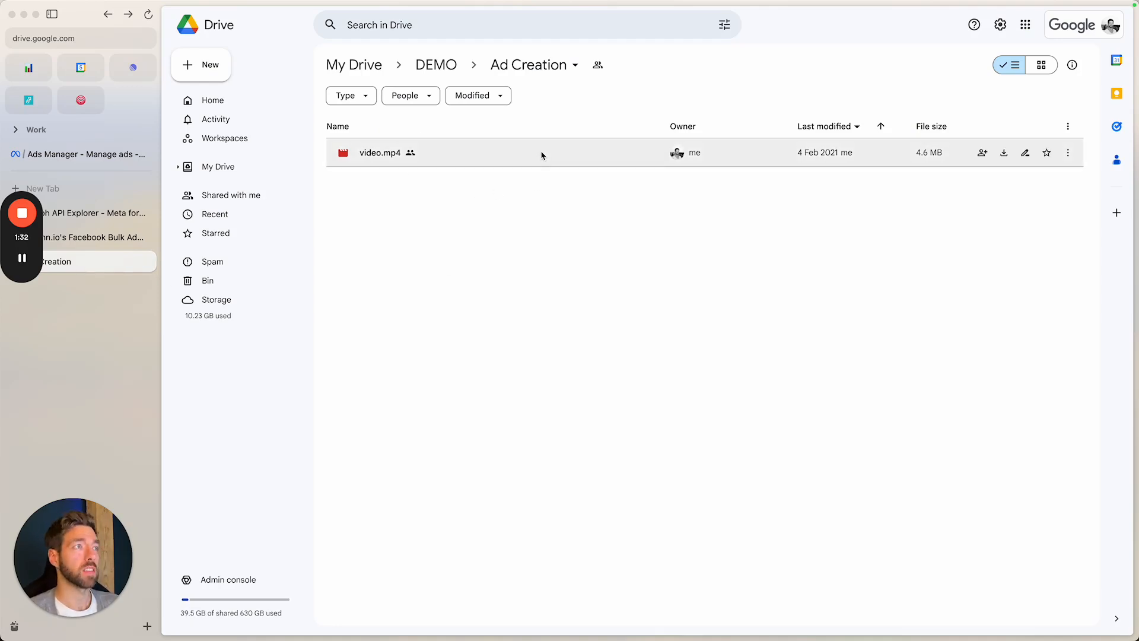
pyautogui.rightClick(541, 165)
pyautogui.moveTo(632, 279)
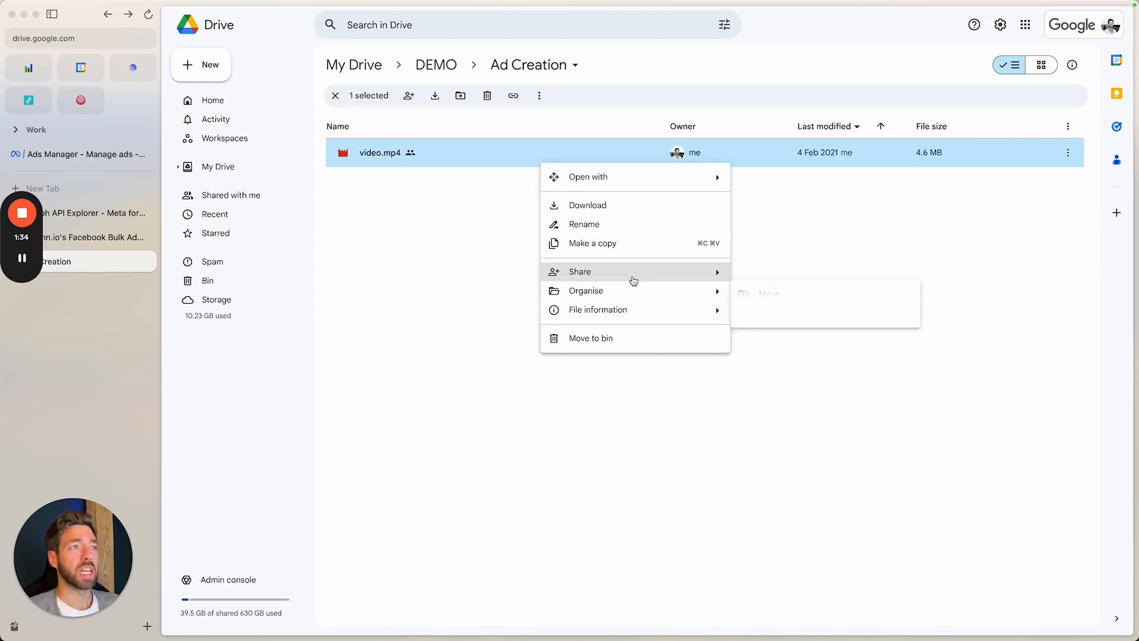
pyautogui.click(768, 277)
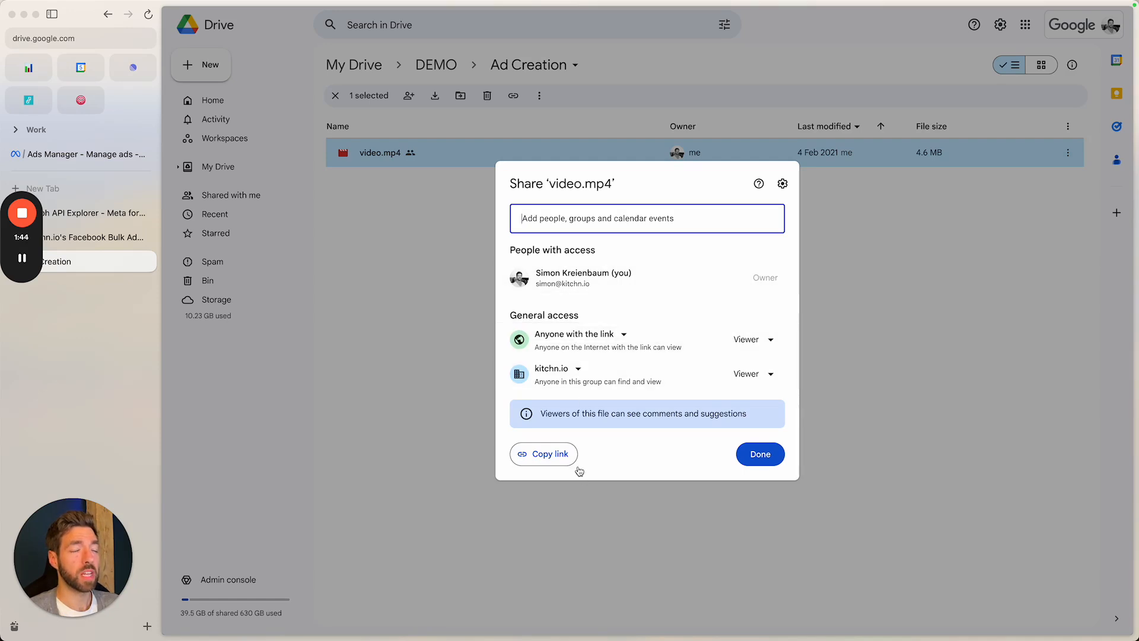
pyautogui.click(564, 456)
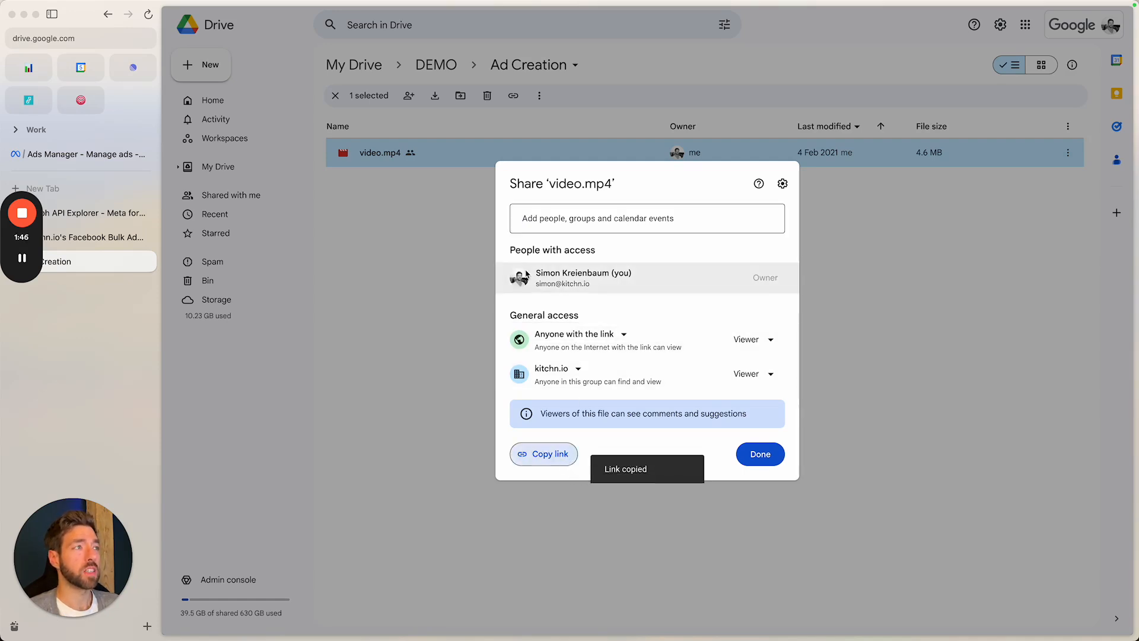
pyautogui.click(760, 454)
# Return to the Google Sheets template and paste the video link as the Asset Link of "A new video ad".
pyautogui.click(95, 237)
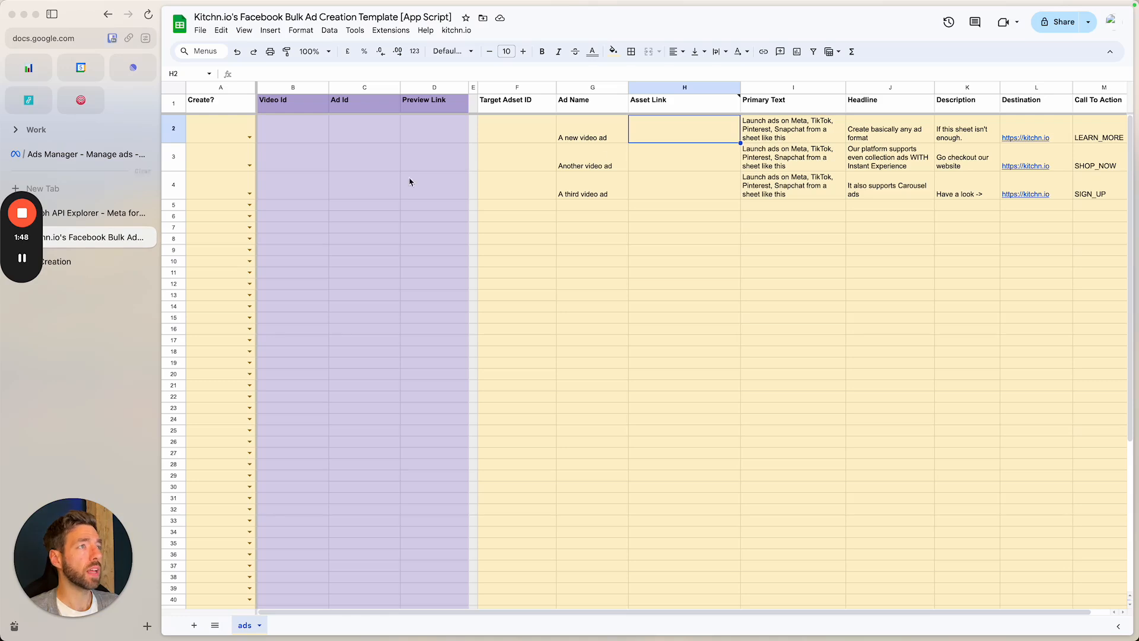
pyautogui.press('super+v')
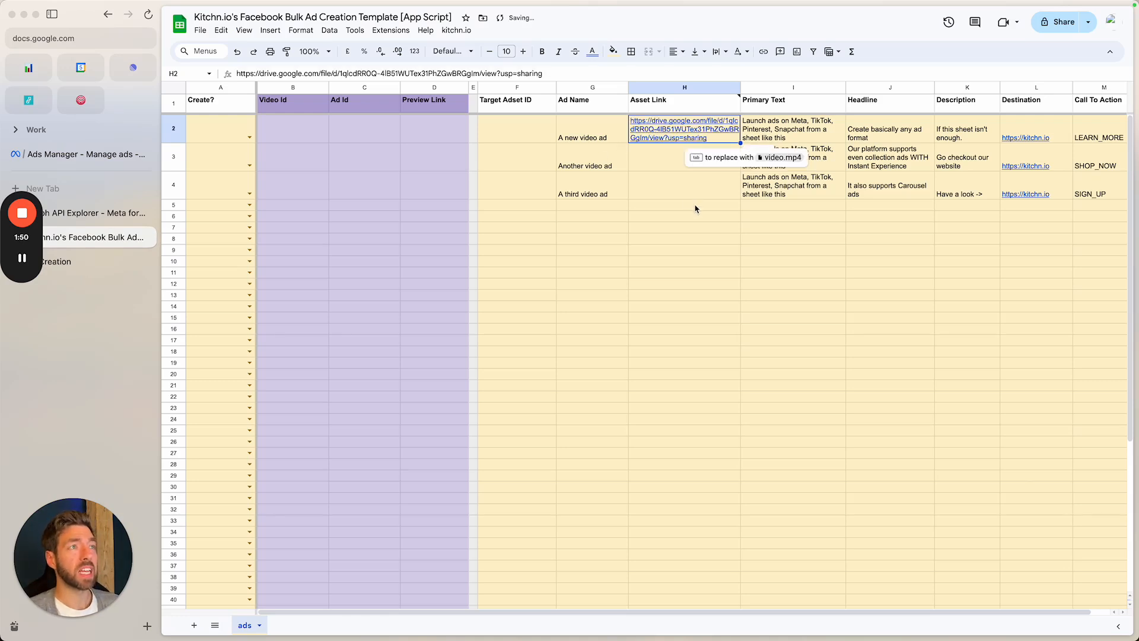
pyautogui.click(592, 262)
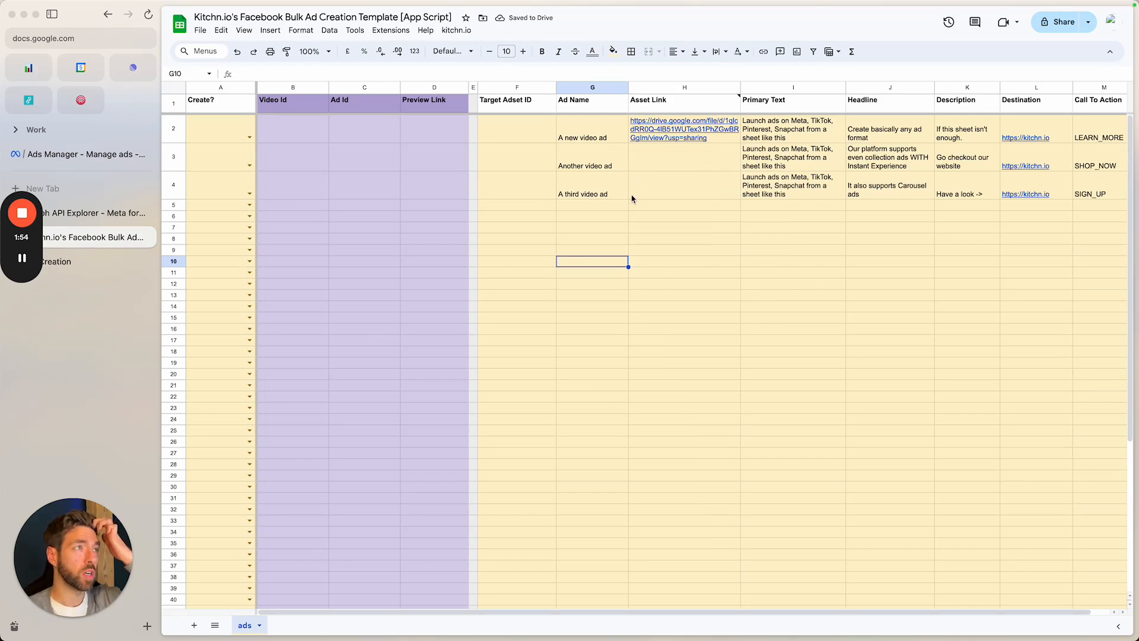
# Switch to Meta Ads Manager and copy the Ad set ID of the Upload ad set.
pyautogui.click(528, 136)
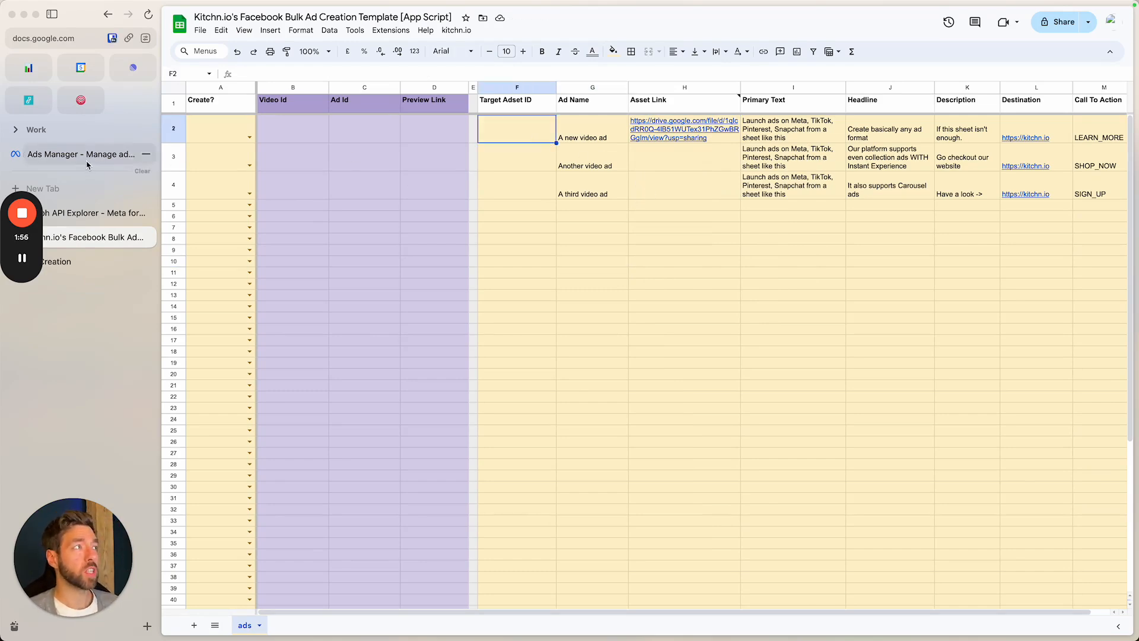
pyautogui.click(87, 156)
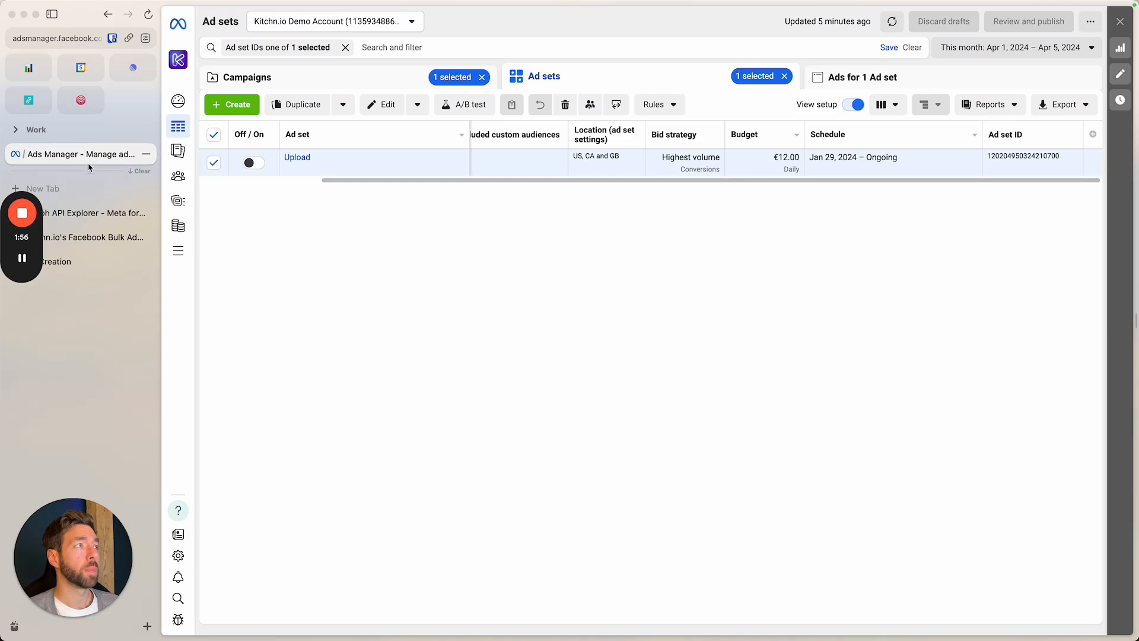
pyautogui.doubleClick(1031, 155)
pyautogui.click(551, 251)
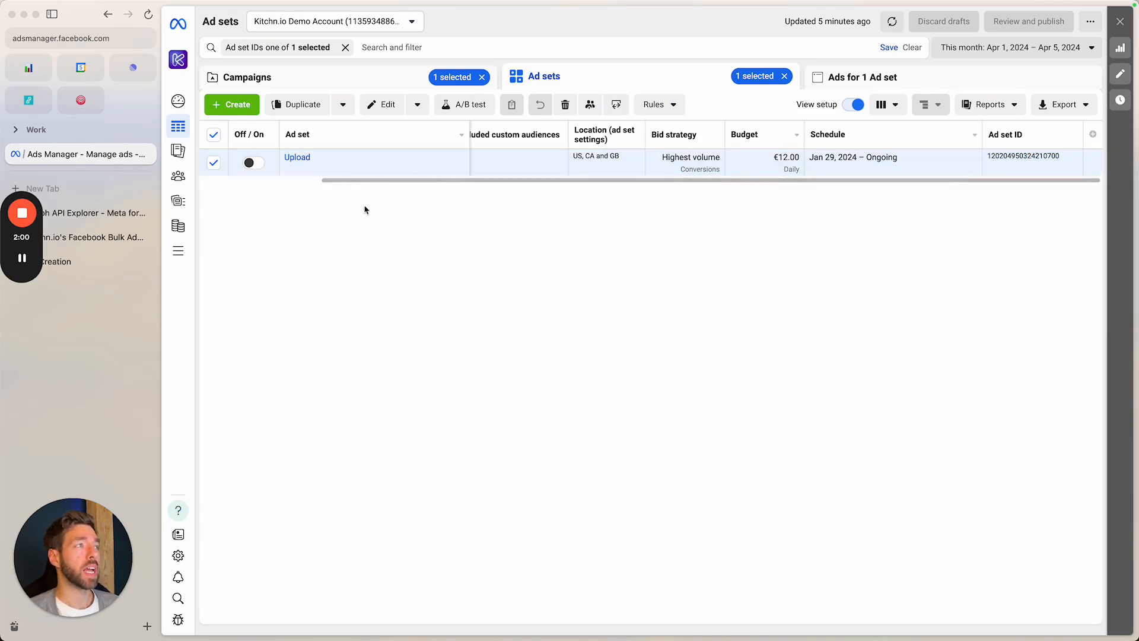
# Return to the Google Sheets template and paste the ad set ID into the Target Adset ID cell F2.
pyautogui.click(95, 237)
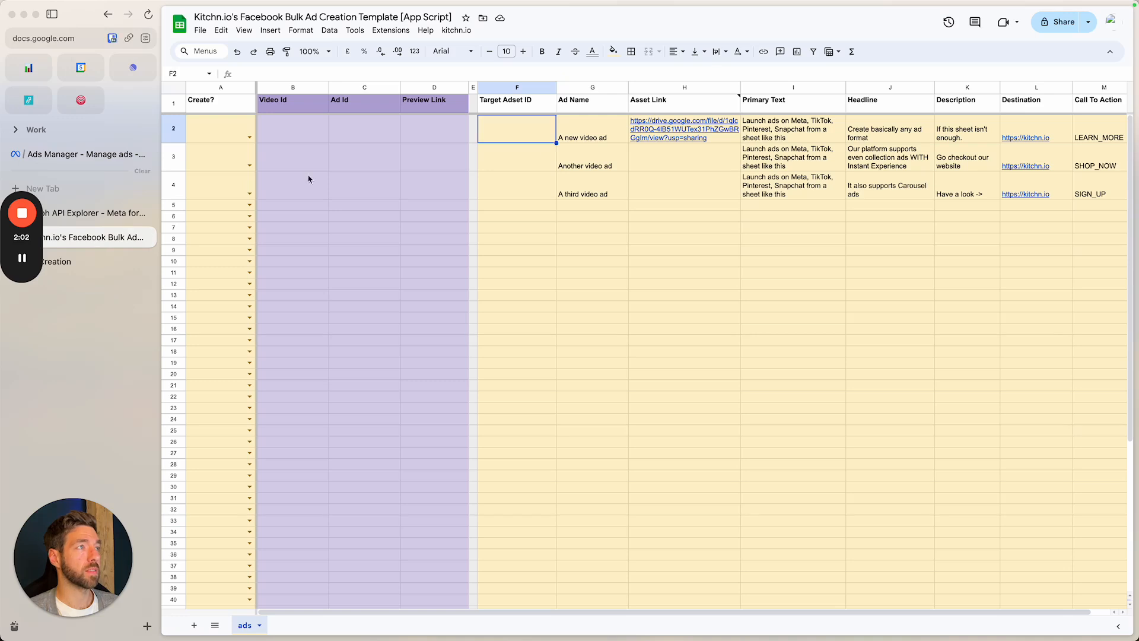
pyautogui.doubleClick(527, 138)
pyautogui.hotkey('ctrl', 'v')
pyautogui.click(542, 222)
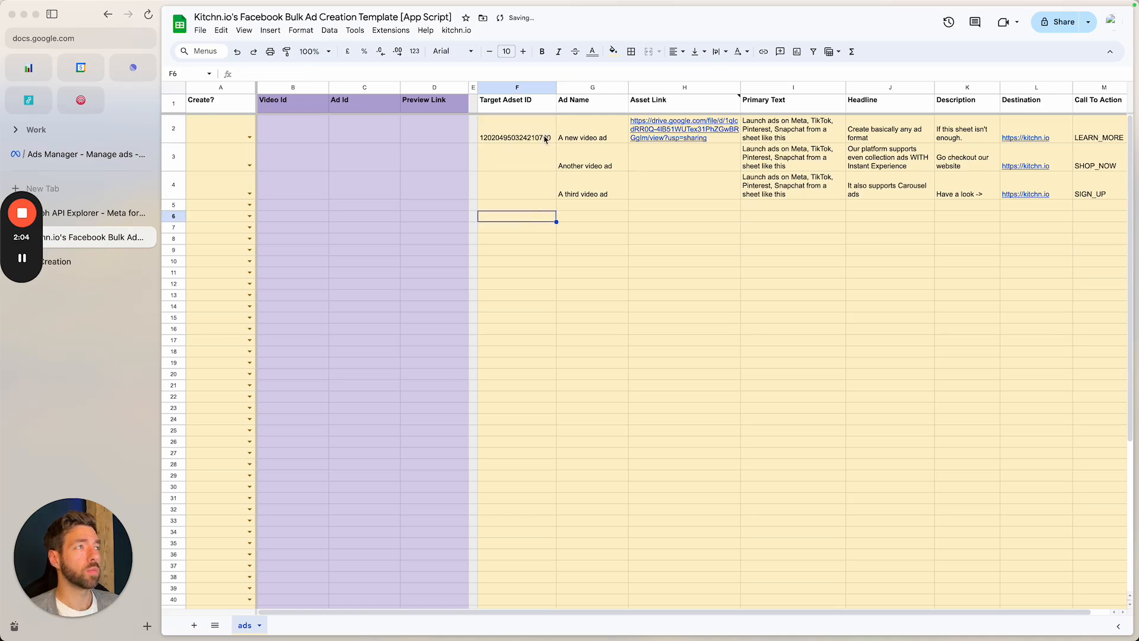
# Copy the first row's Target Adset ID to the second and third video ads in F3:F4.
pyautogui.hotkey('ctrl', 'Up')
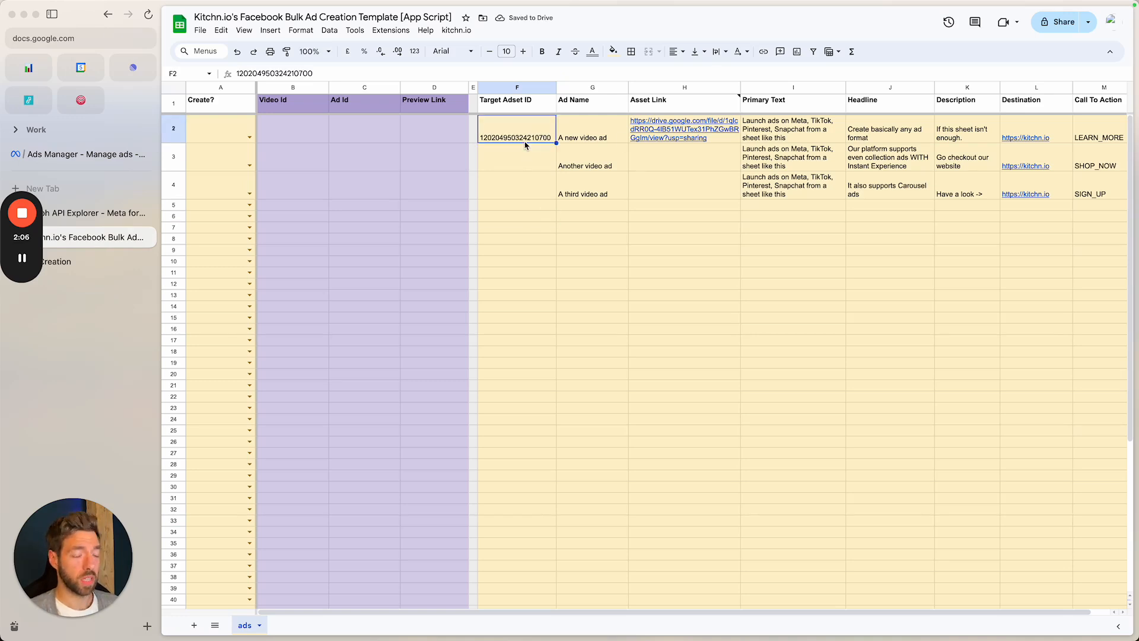
pyautogui.hotkey('ctrl', 'c')
pyautogui.moveTo(526, 168); pyautogui.dragTo(523, 197)
pyautogui.hotkey('ctrl', 'v')
pyautogui.click(532, 249)
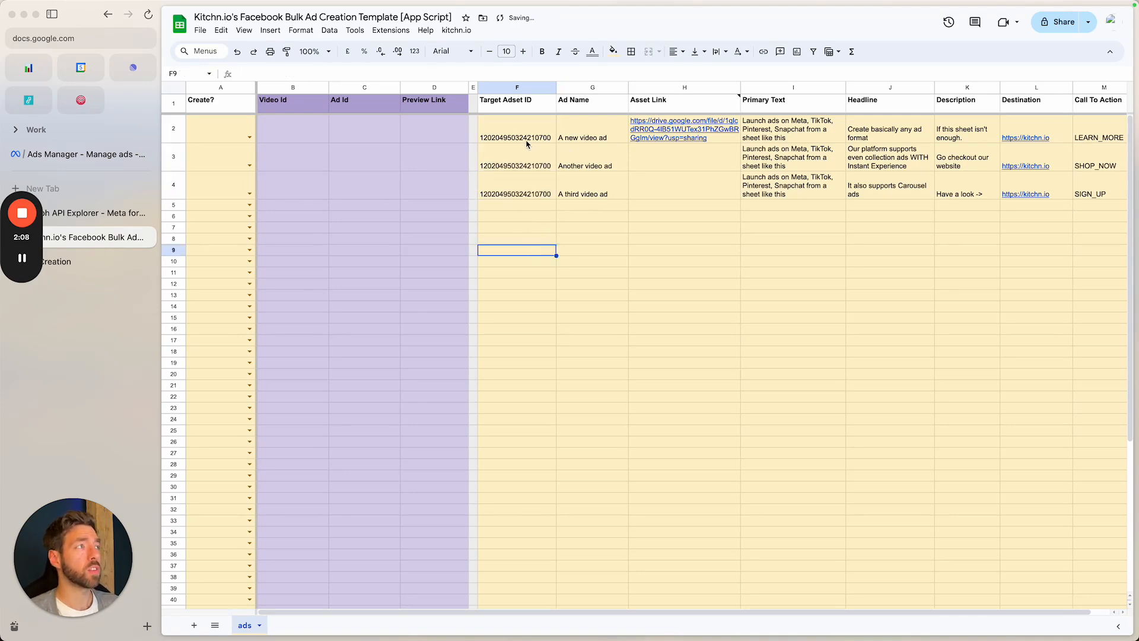
# Set the Create? status of "A new video ad" to Upload Asset.
pyautogui.click(249, 137)
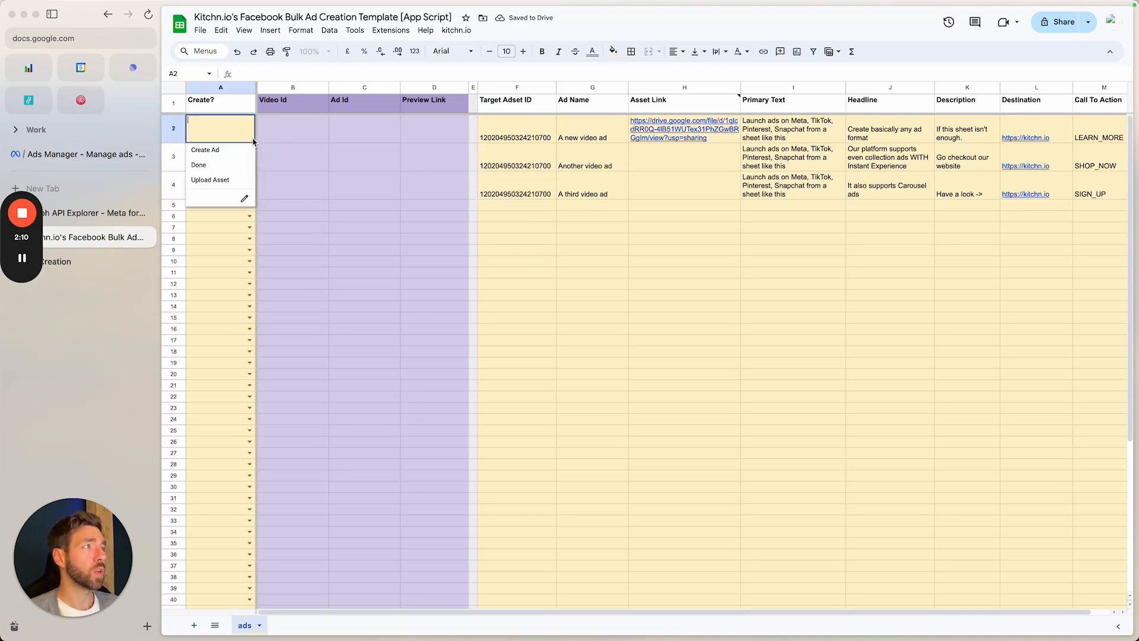
pyautogui.click(231, 177)
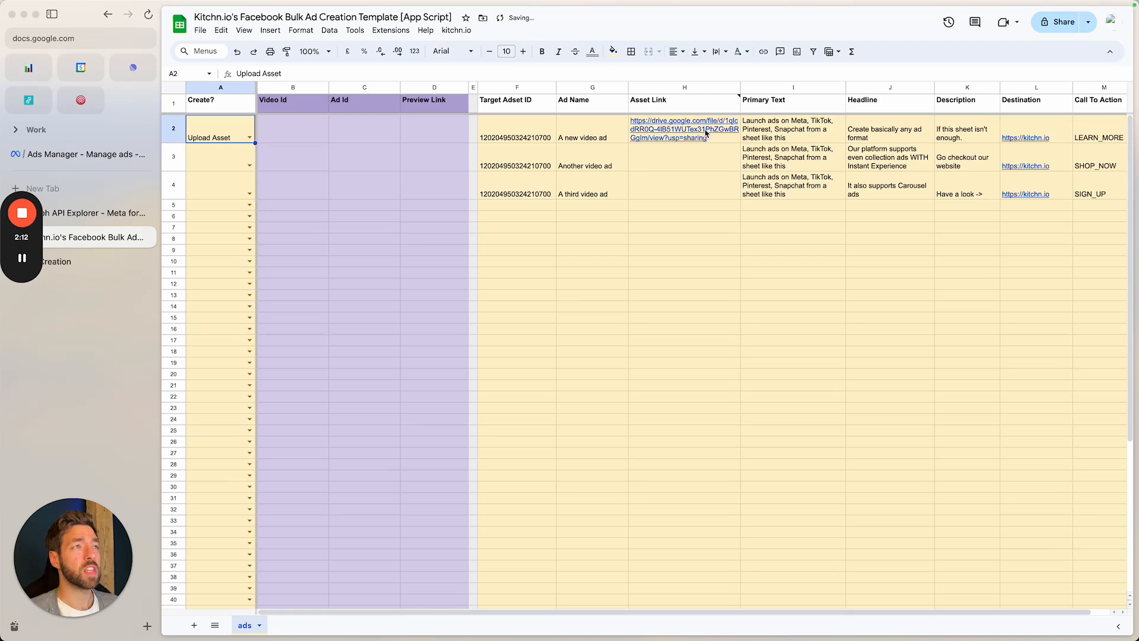
pyautogui.moveTo(646, 134)
pyautogui.click(572, 264)
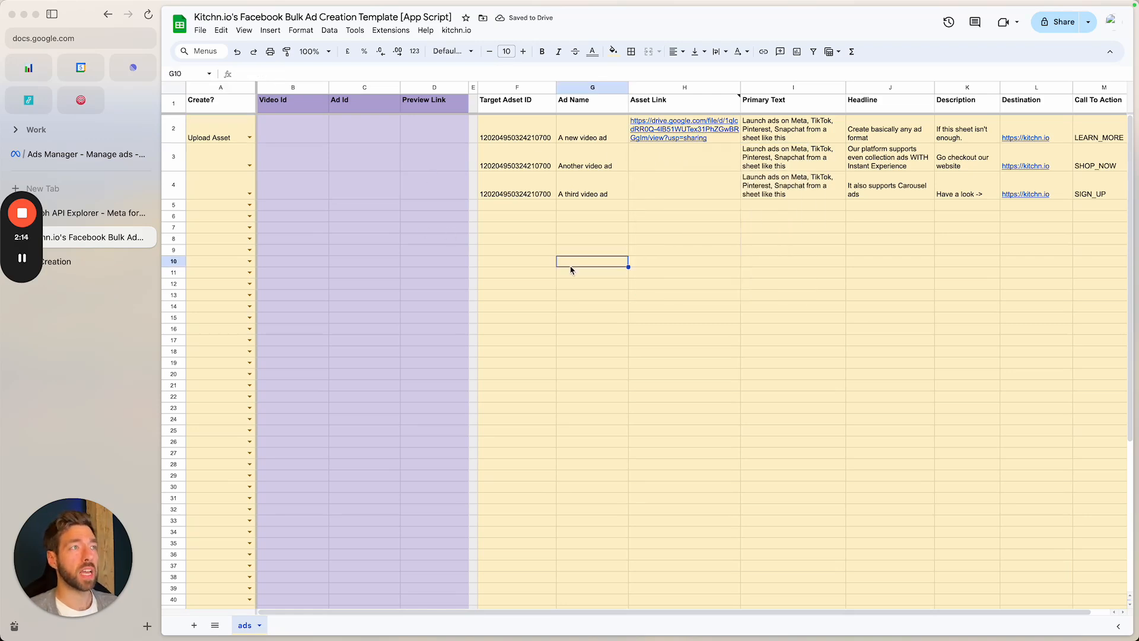
# Run the kitchn.io Upload assets script for the row marked Upload Asset.
pyautogui.click(231, 142)
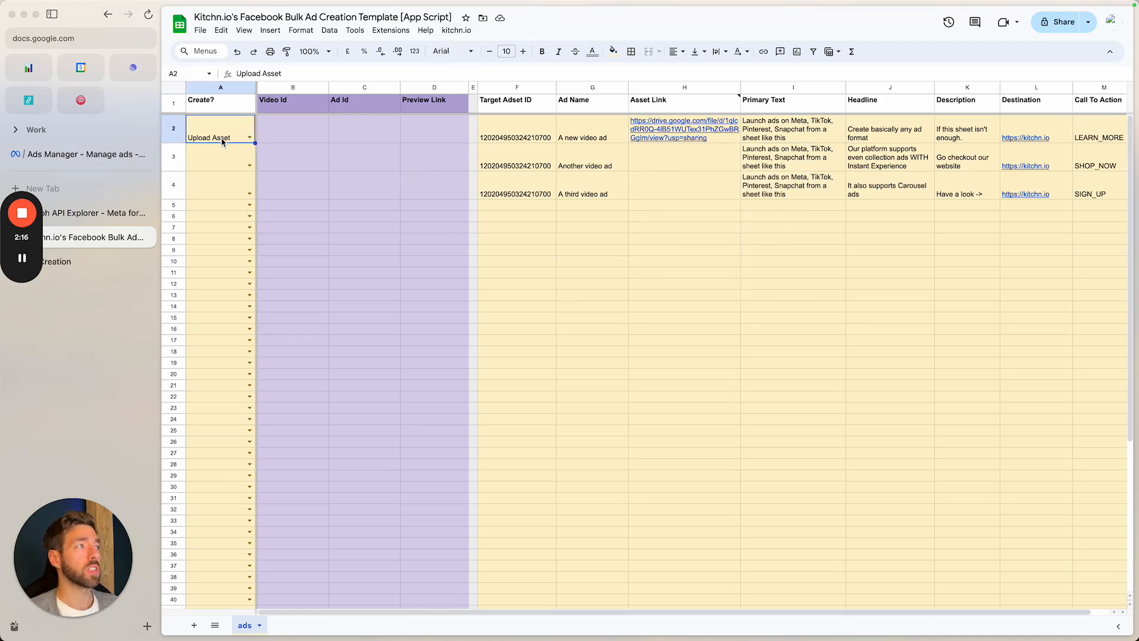
pyautogui.click(456, 30)
pyautogui.click(470, 47)
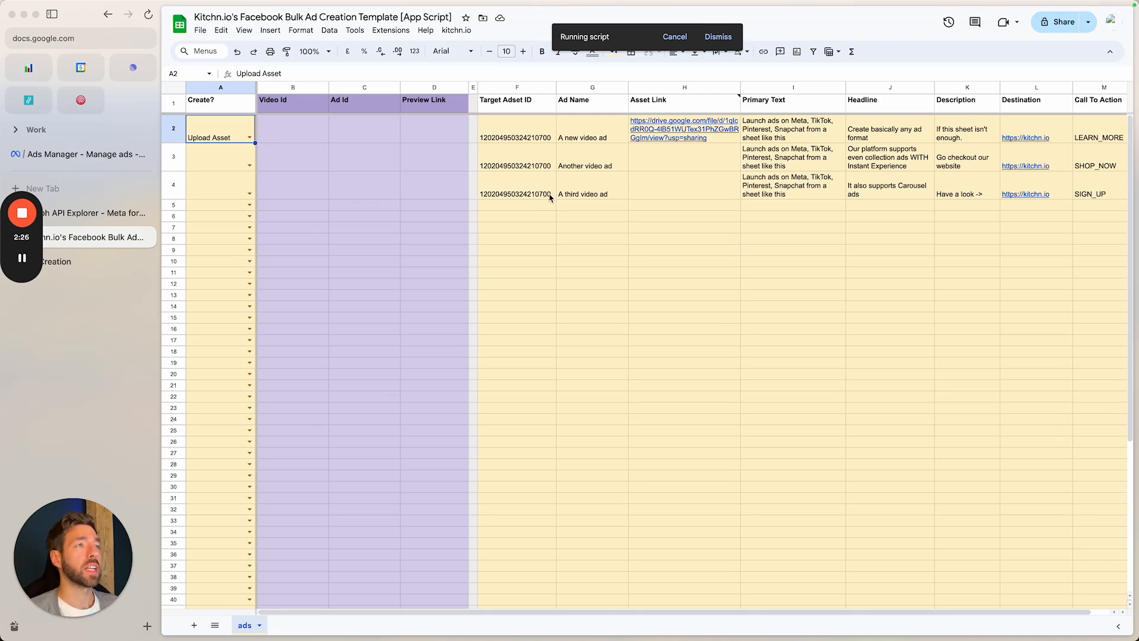
# Copy the first ad's Video Id to the second and third ads in B3:B4.
pyautogui.click(283, 133)
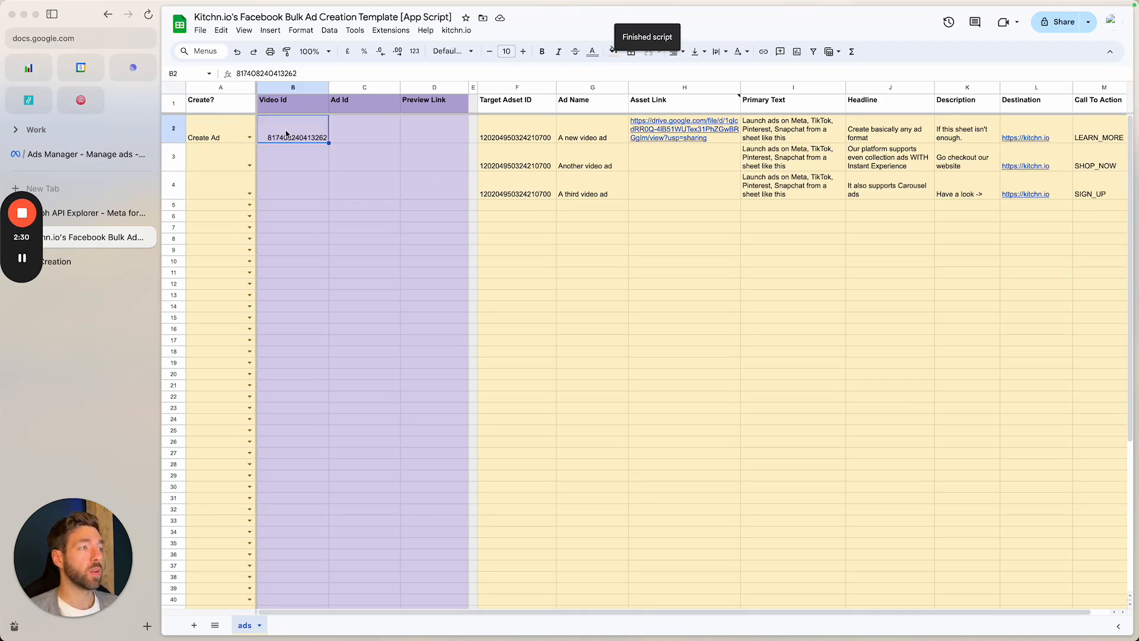
pyautogui.hotkey('ctrl', 'c')
pyautogui.moveTo(315, 169); pyautogui.dragTo(309, 184)
pyautogui.hotkey('ctrl', 'v')
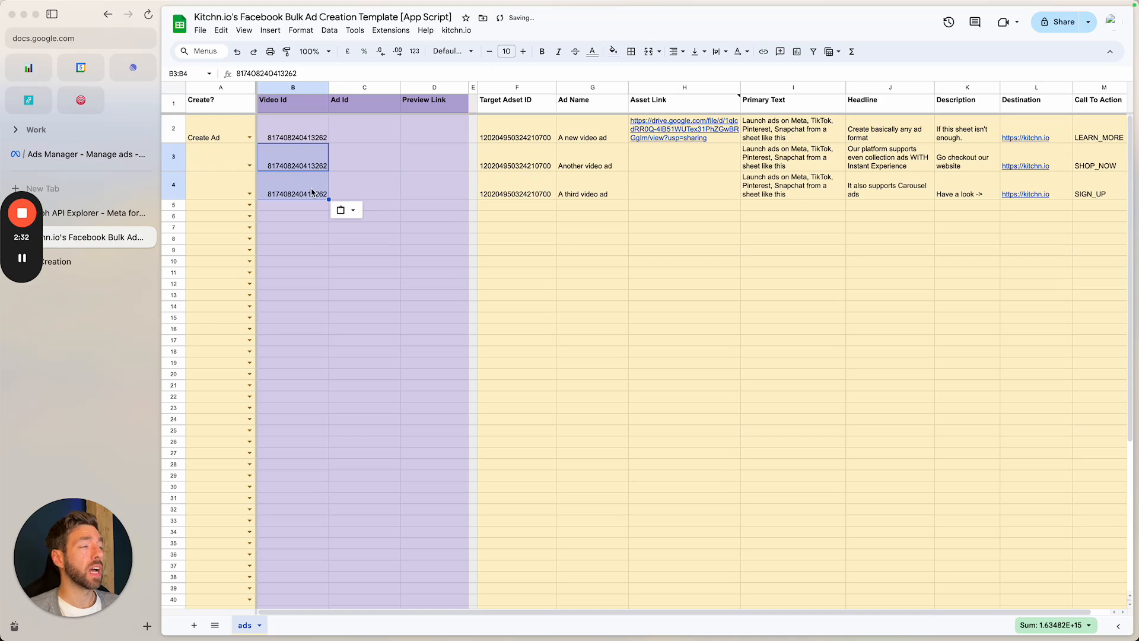
# Set the Create? status of "Another video ad" and "A third video ad" to Create Ad.
pyautogui.click(219, 136)
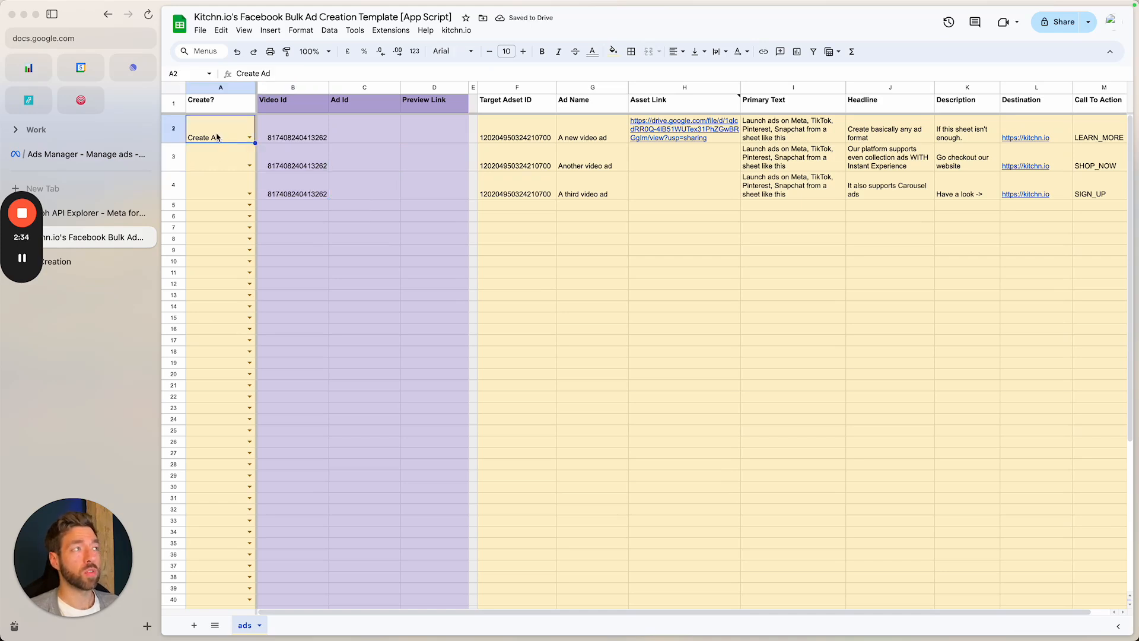
pyautogui.click(249, 166)
pyautogui.click(247, 178)
pyautogui.click(250, 194)
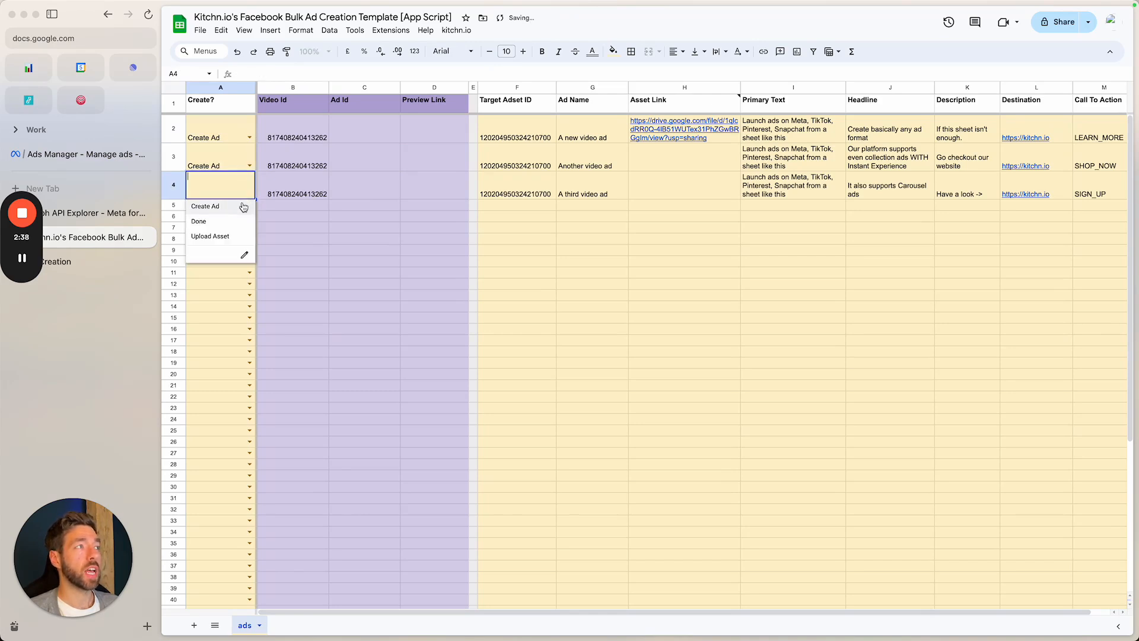
pyautogui.click(240, 207)
# Run the kitchn.io Create ads script for the three rows marked Create Ad.
pyautogui.click(456, 30)
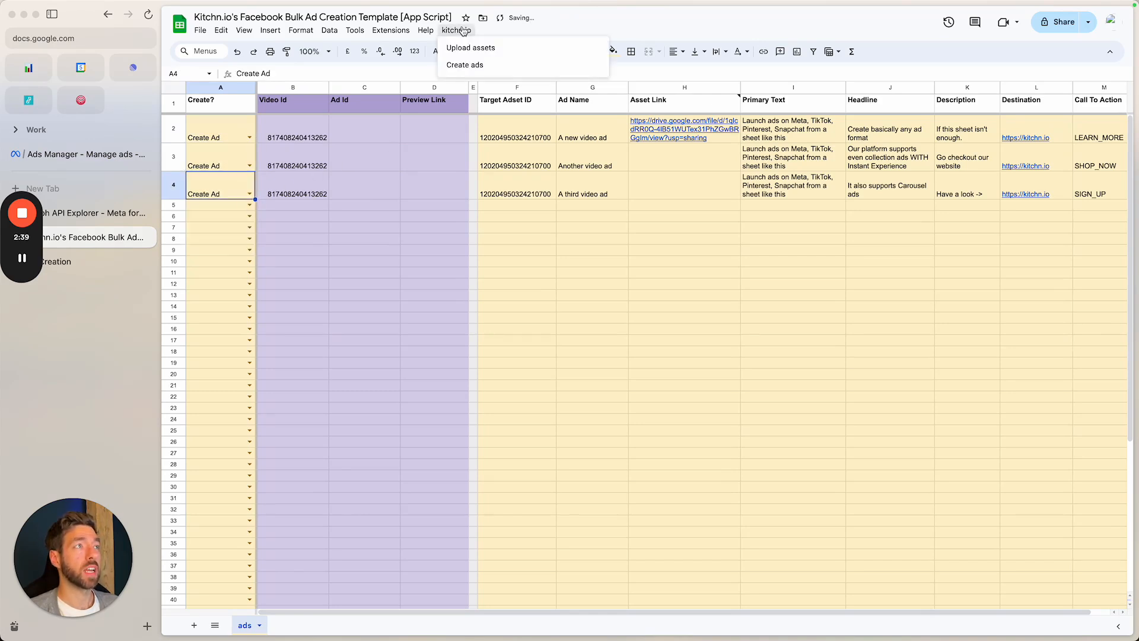
pyautogui.click(484, 67)
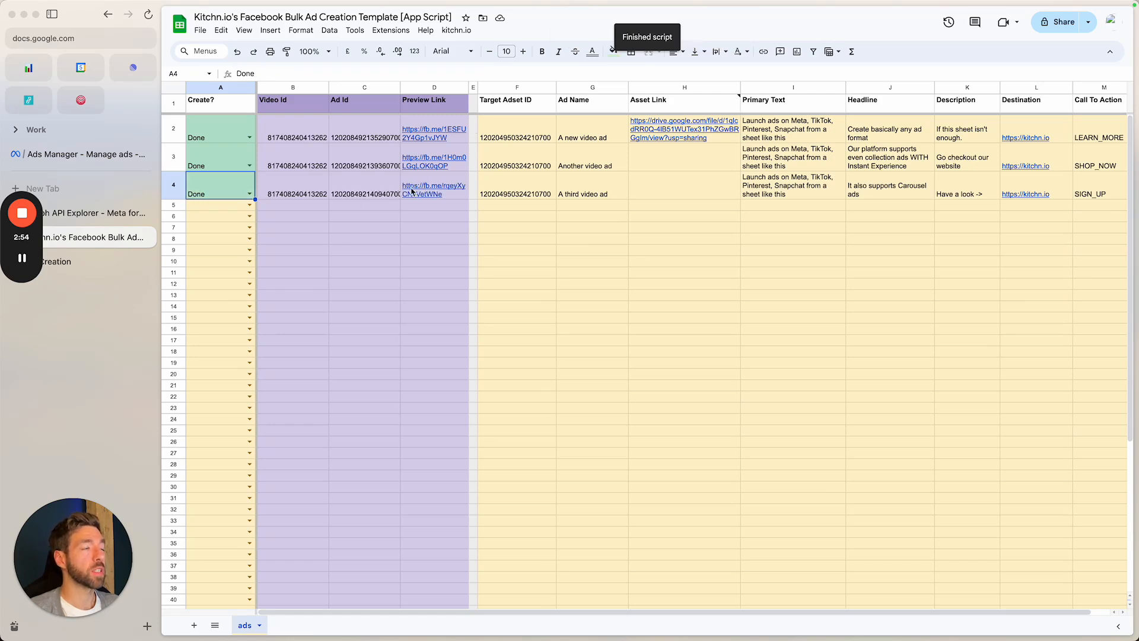
# Switch to Ads Manager and view the ads inside the Upload ad set, including their preview links and URL parameters.
pyautogui.click(371, 137)
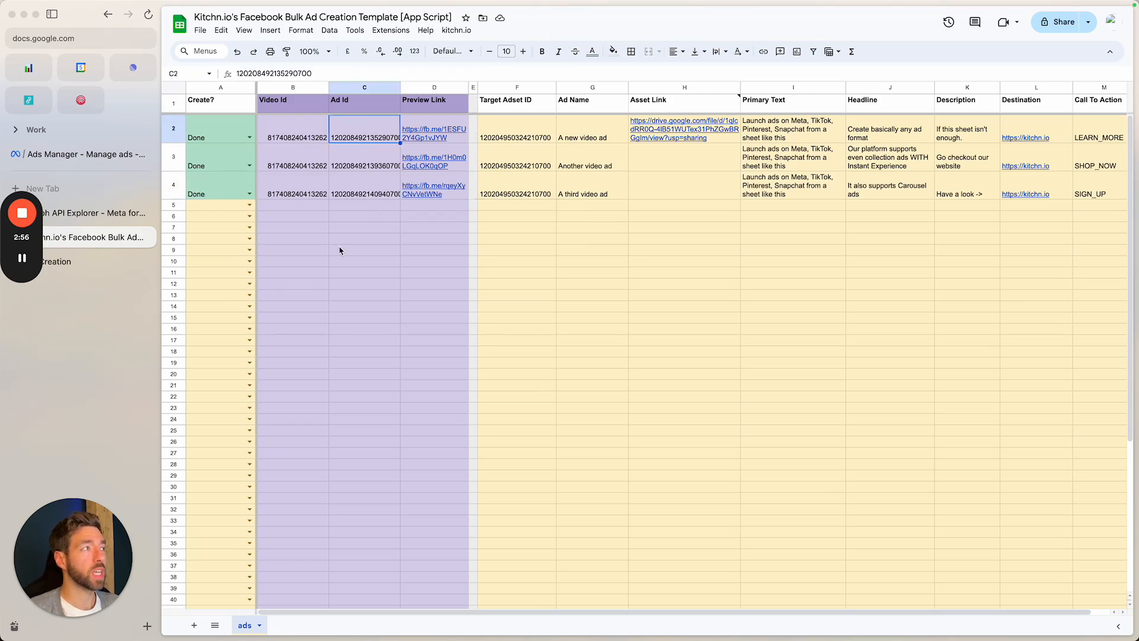
pyautogui.click(95, 155)
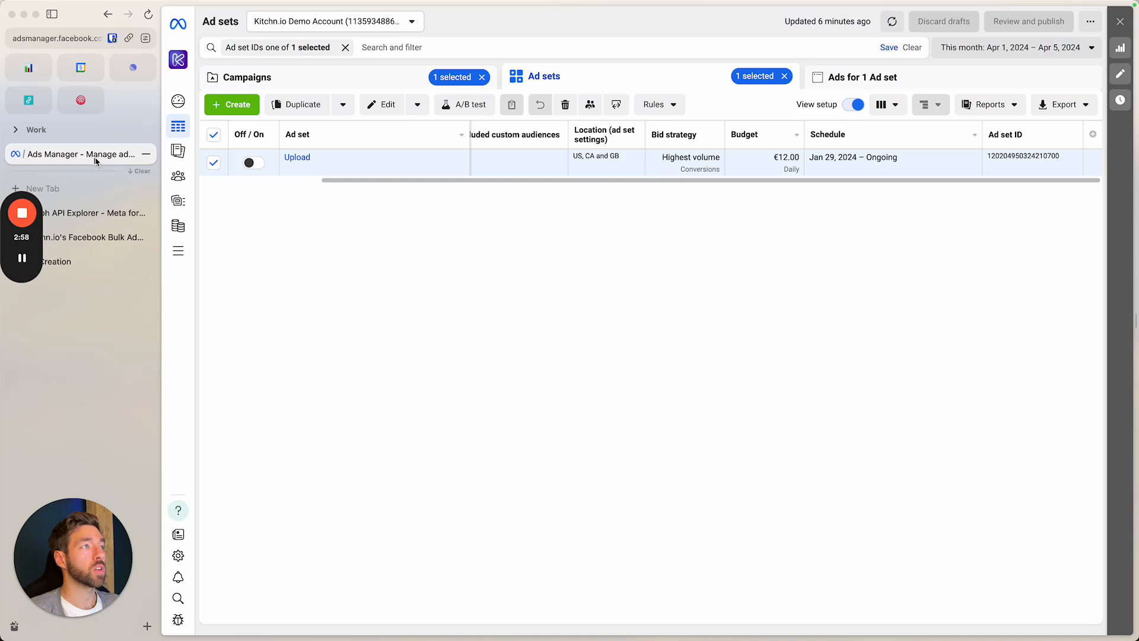
pyautogui.click(295, 158)
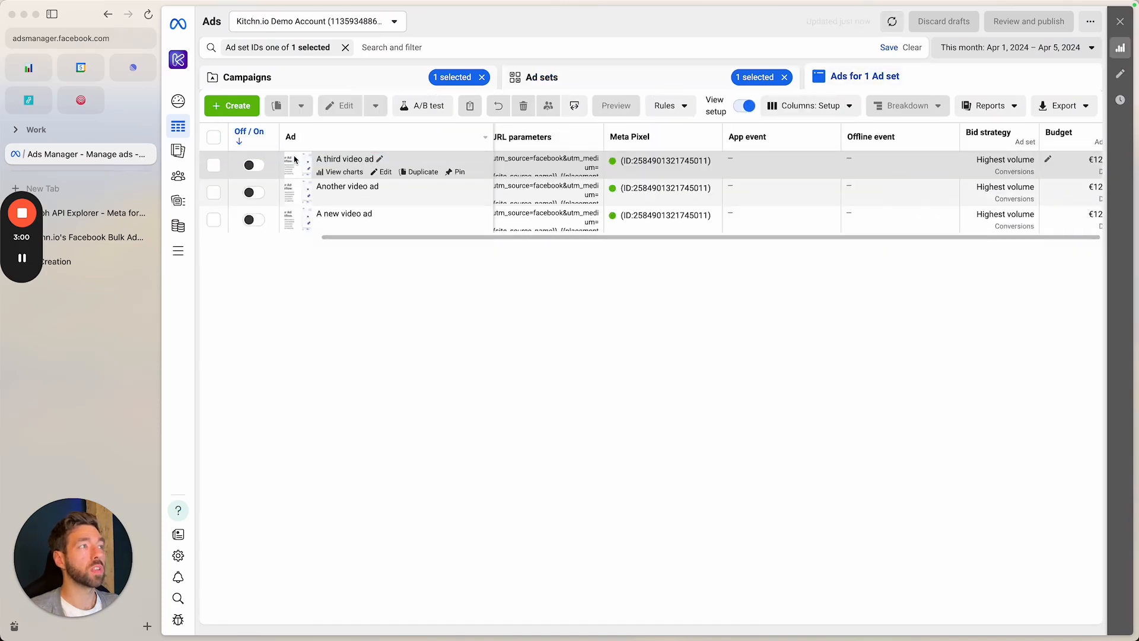
pyautogui.hscroll(-10, 410, 240)
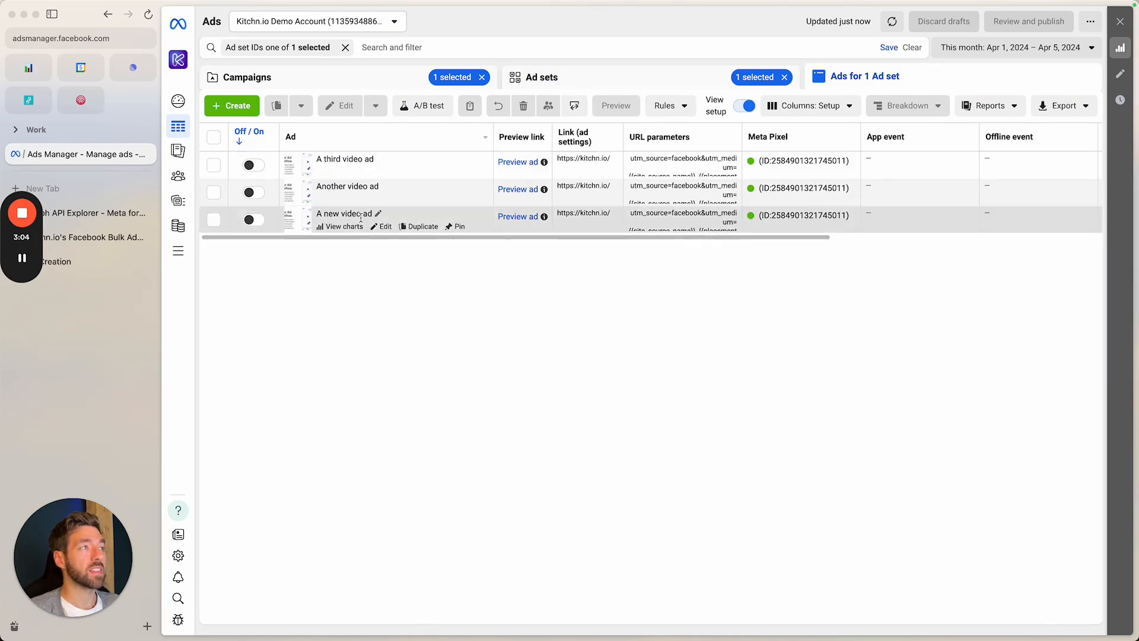
# Open "A new video ad" in the ad editor and review its identity, format, creative text and tracking settings.
pyautogui.click(213, 219)
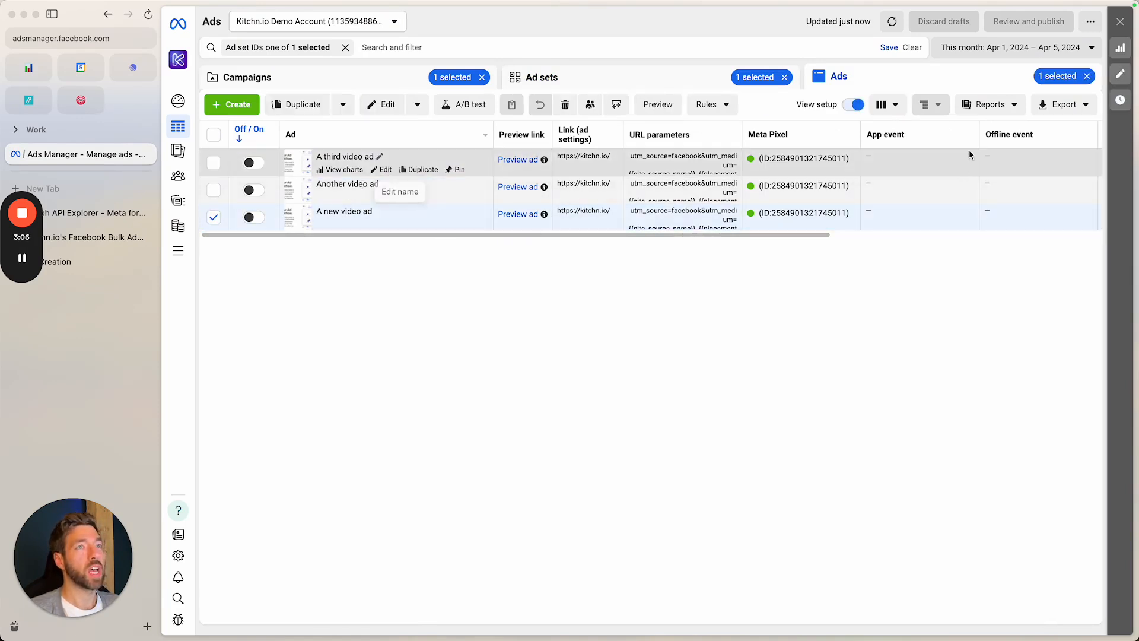
pyautogui.click(1118, 75)
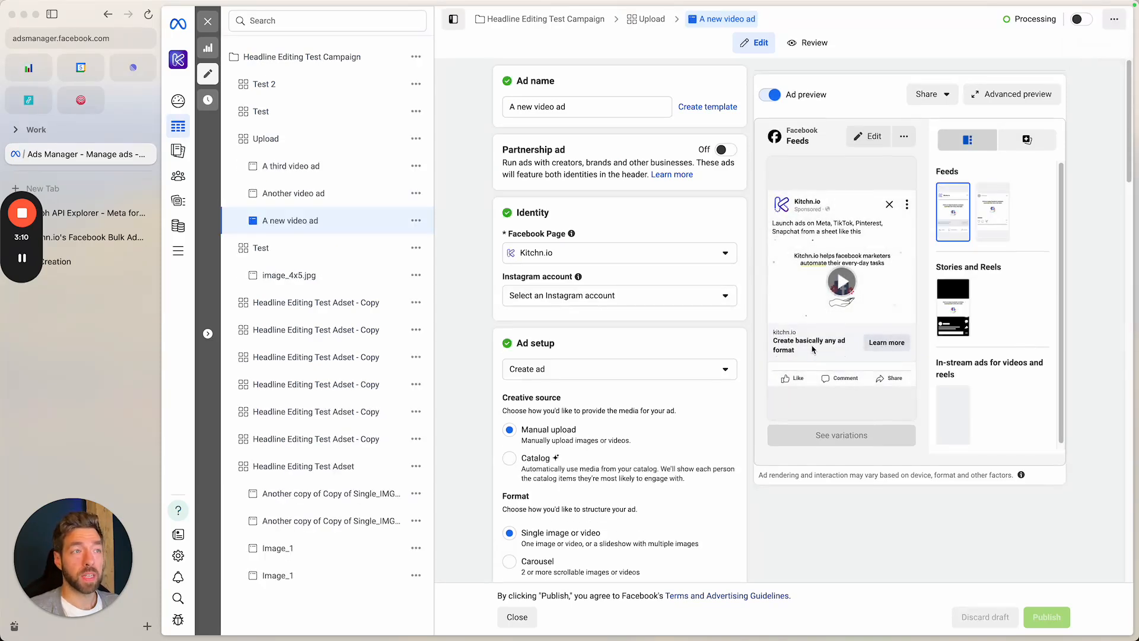
pyautogui.scroll(-1, 756, 312)
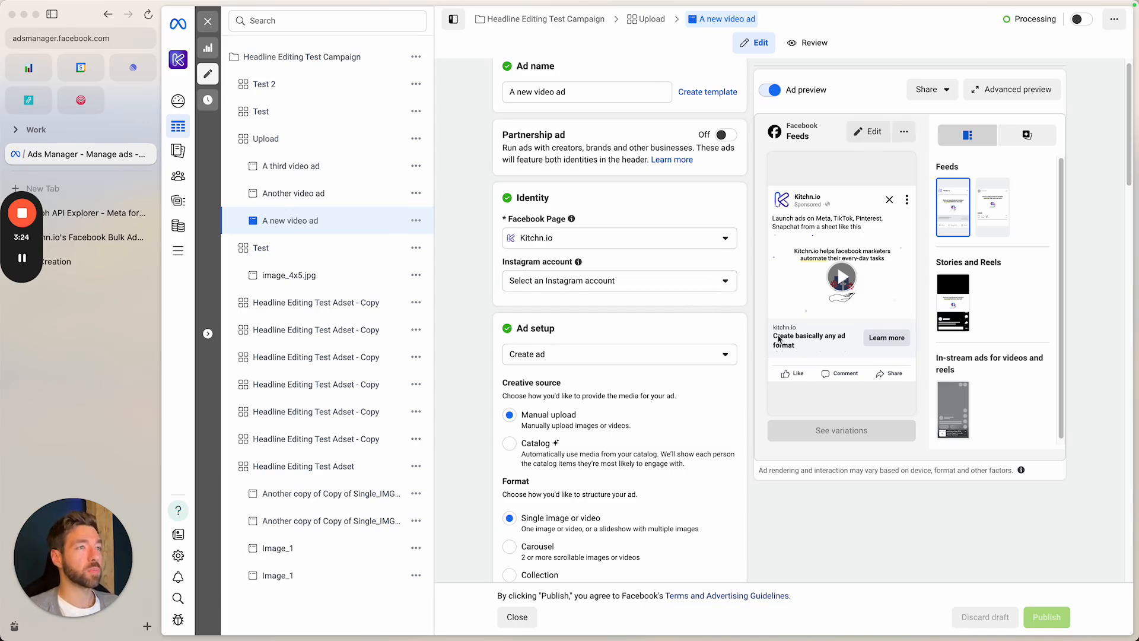
pyautogui.scroll(-6, 757, 328)
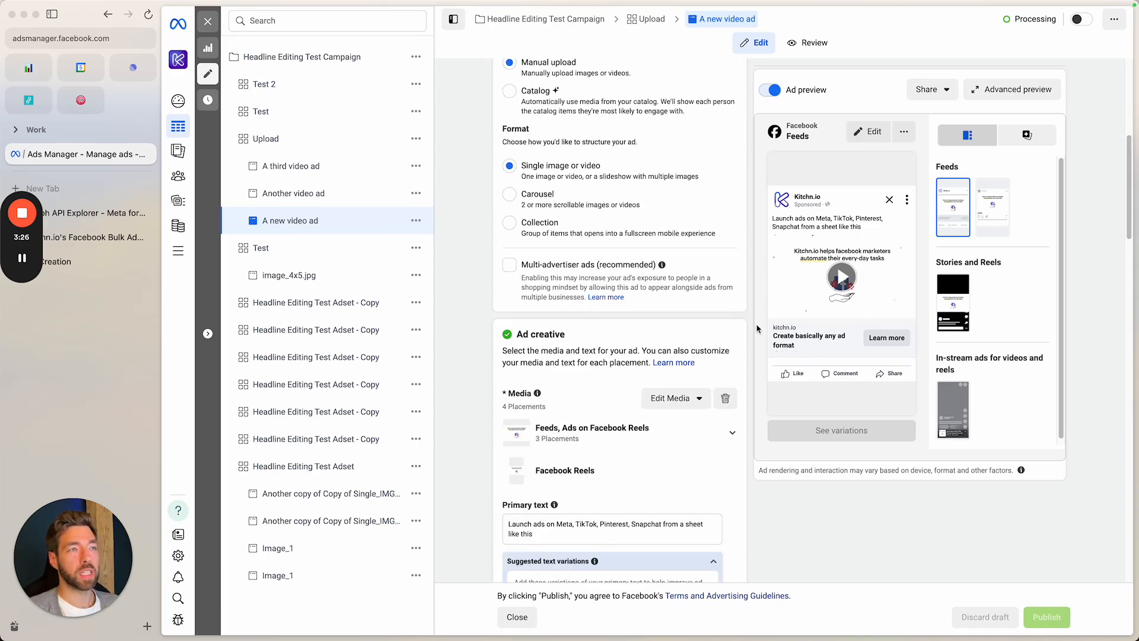
pyautogui.scroll(-4, 757, 328)
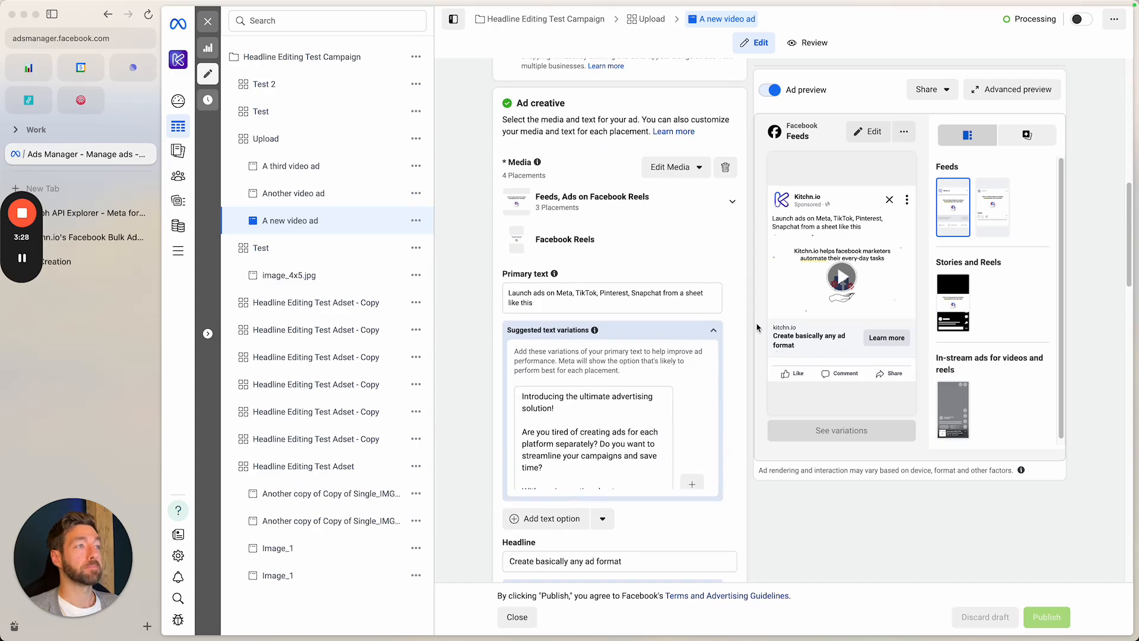
pyautogui.scroll(10, 757, 328)
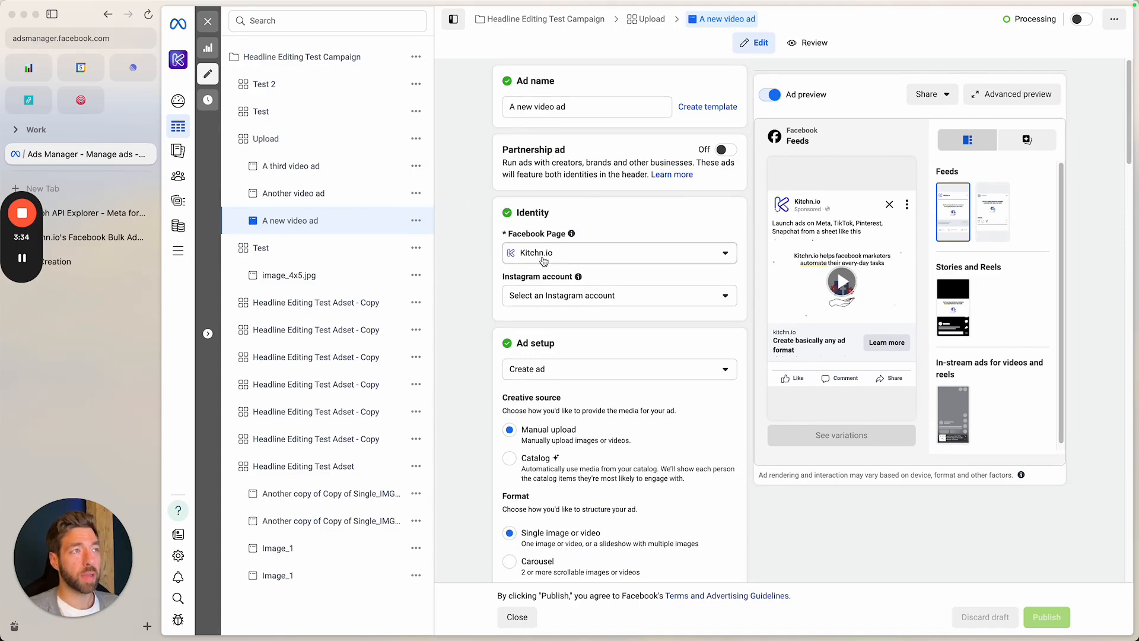
pyautogui.scroll(-15, 558, 264)
pyautogui.scroll(-15, 472, 291)
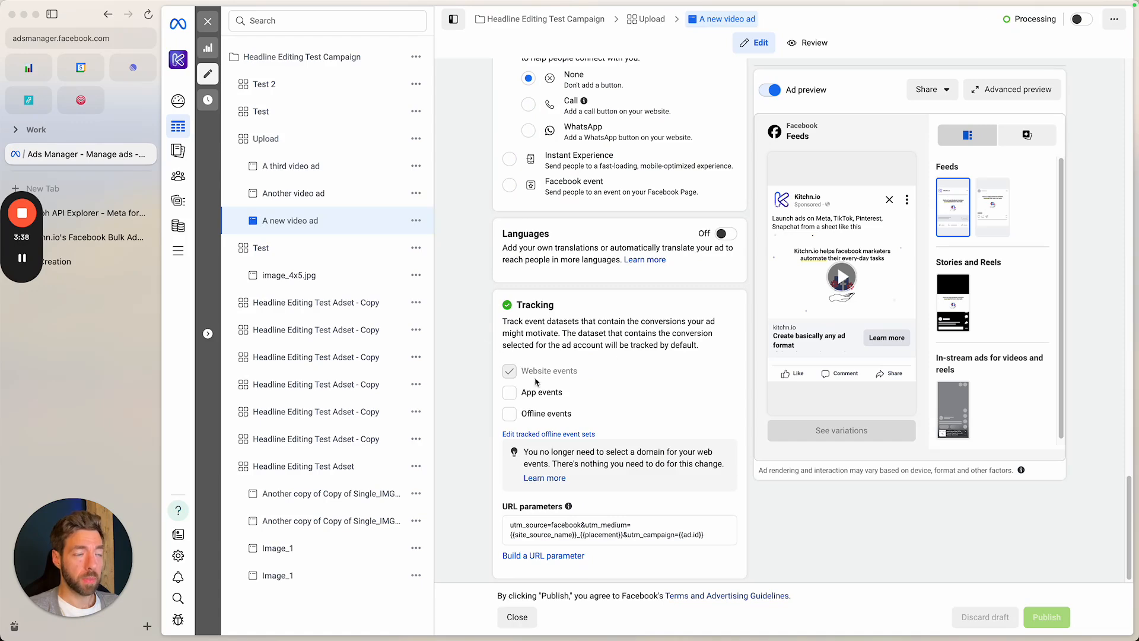
# Return to the bulk ad creation spreadsheet, check the first ad's Primary Text, and open the attached Apps Script project.
pyautogui.click(95, 237)
pyautogui.click(552, 265)
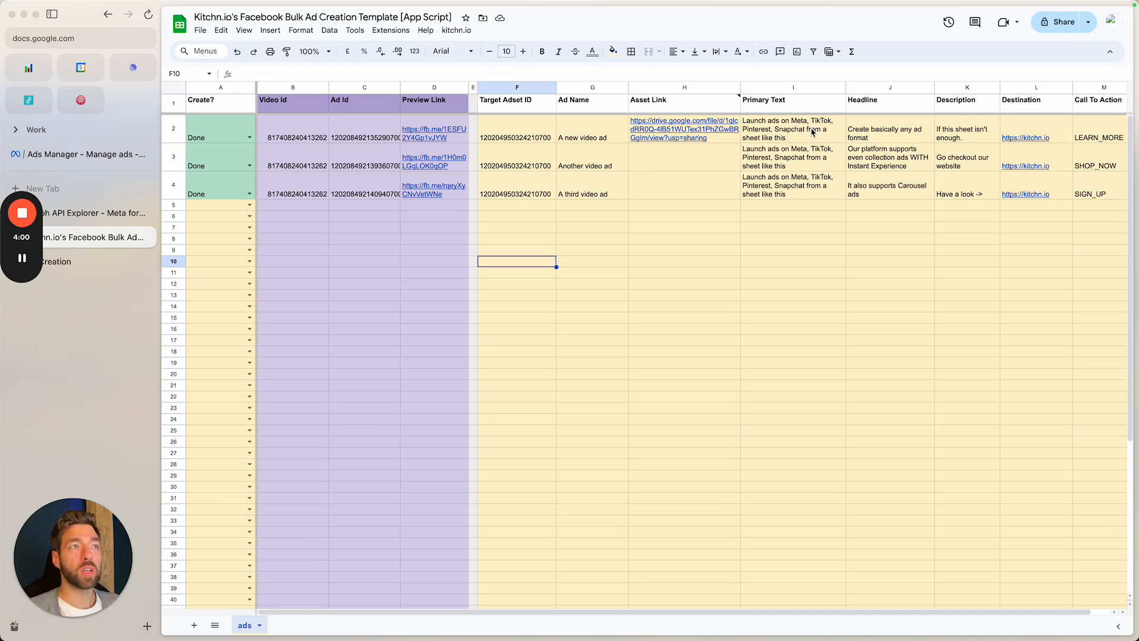
pyautogui.click(794, 142)
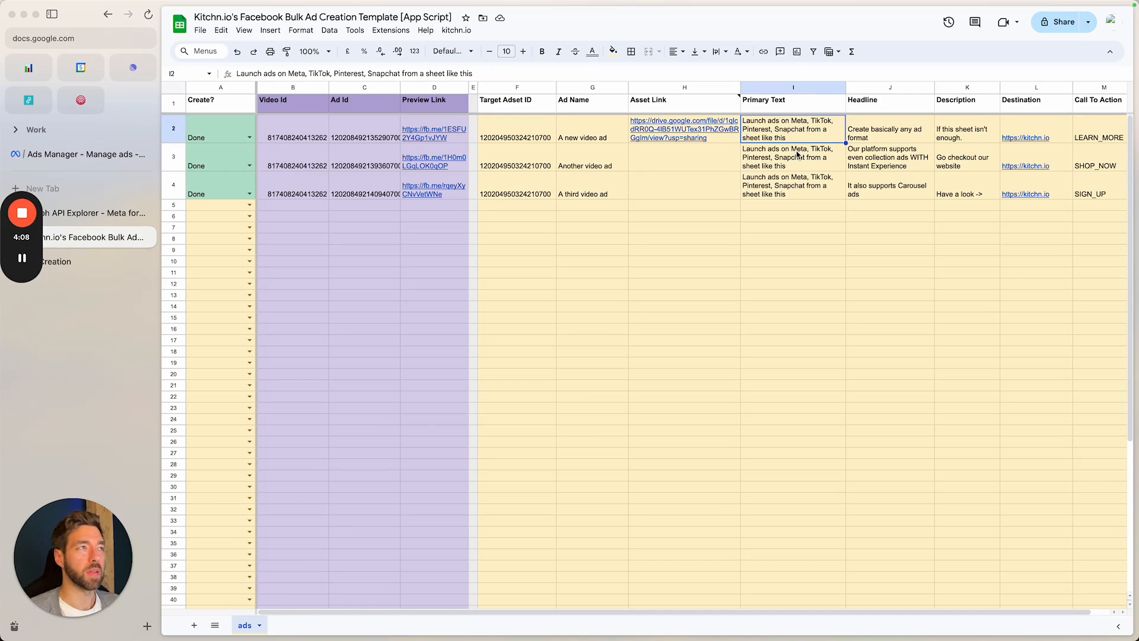
pyautogui.click(391, 30)
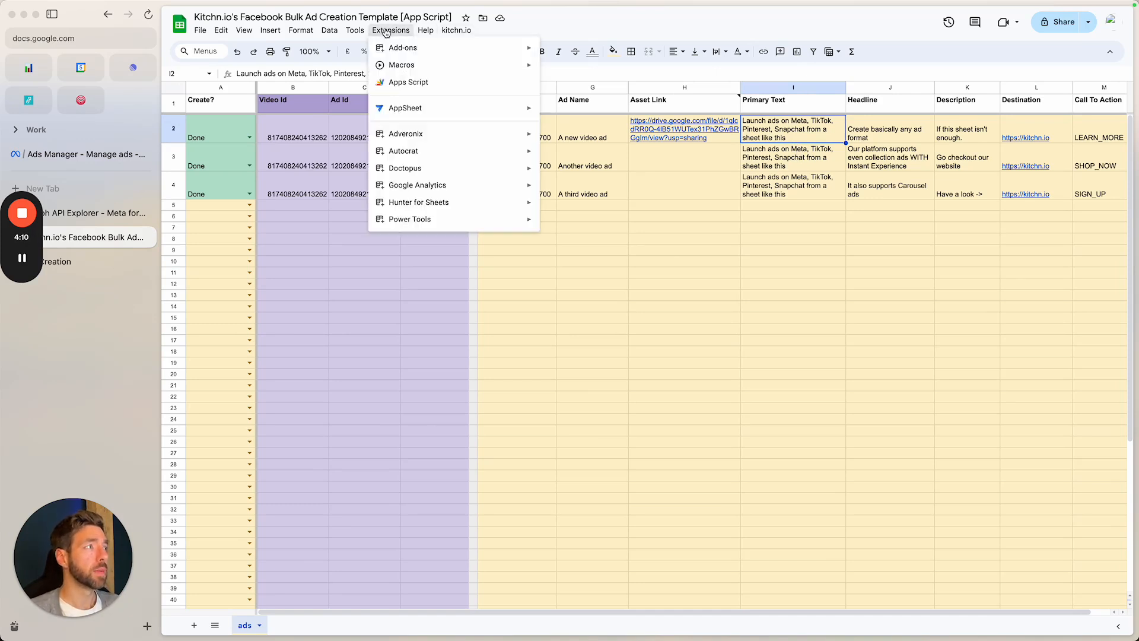
pyautogui.click(430, 84)
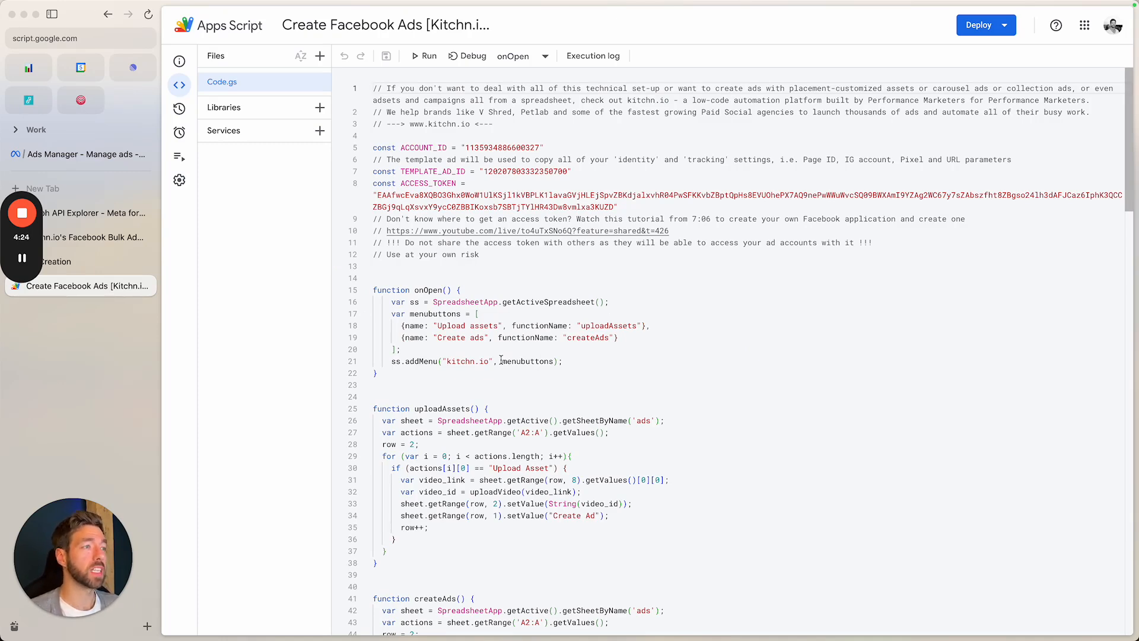
# Examine the uploadAssets function in Code.gs, especially the sheet name it reads and its range of action cells.
pyautogui.scroll(-2, 498, 356)
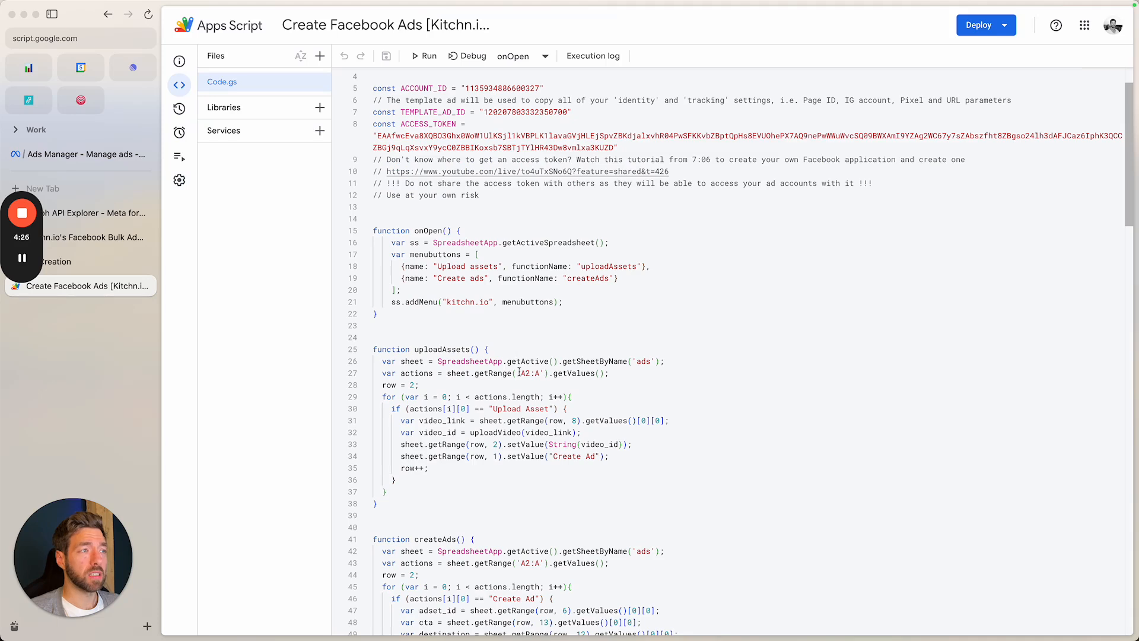
pyautogui.scroll(-1, 549, 375)
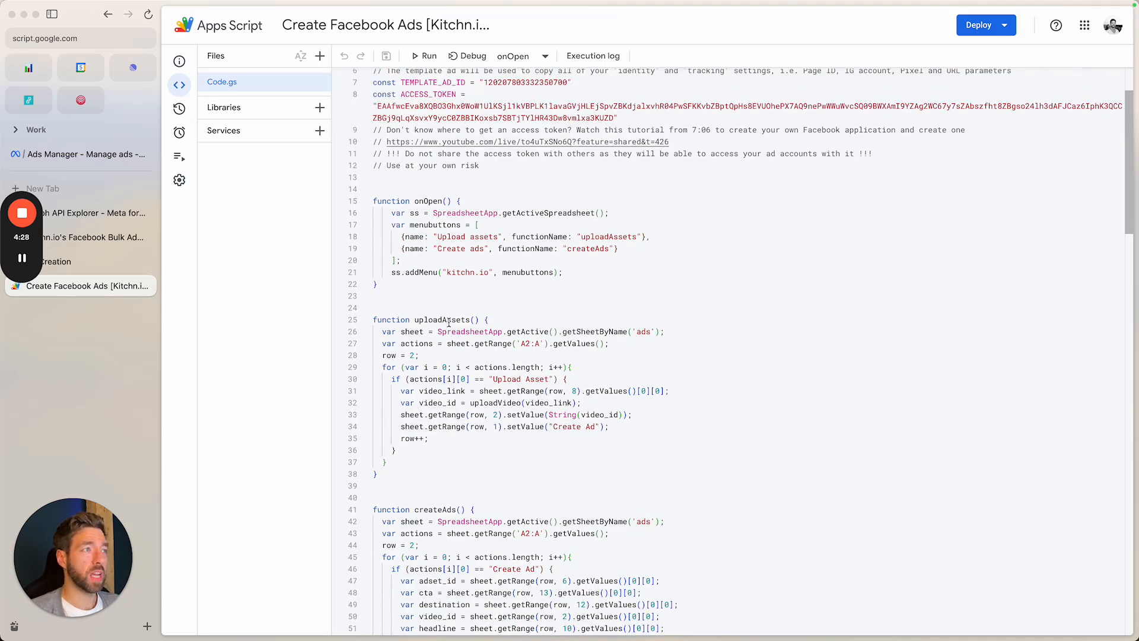
pyautogui.doubleClick(450, 320)
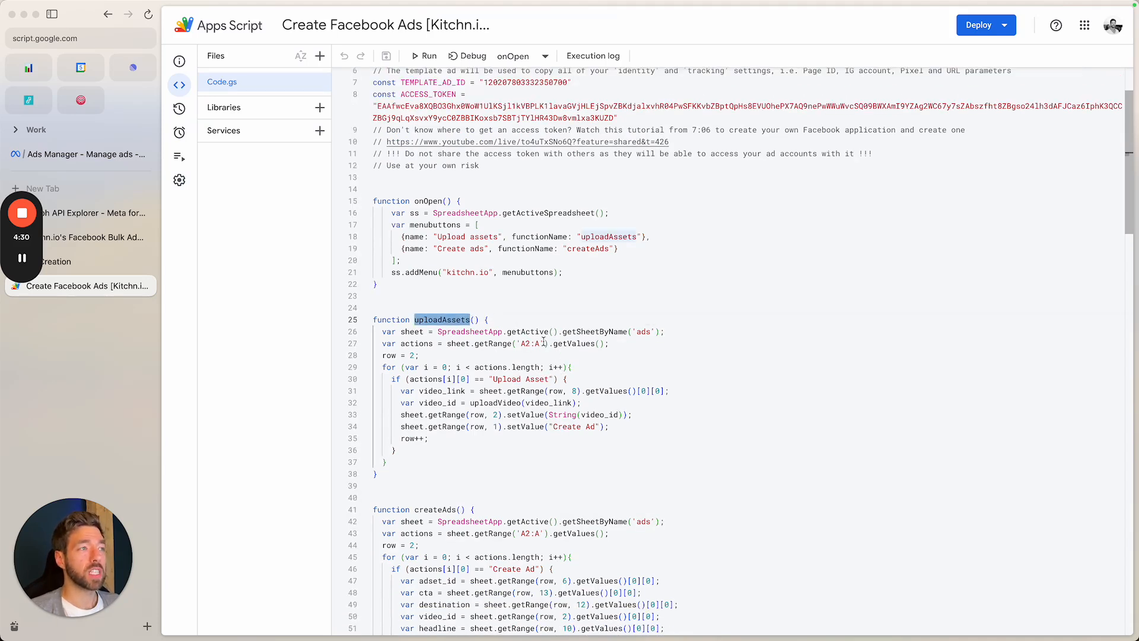
pyautogui.doubleClick(644, 332)
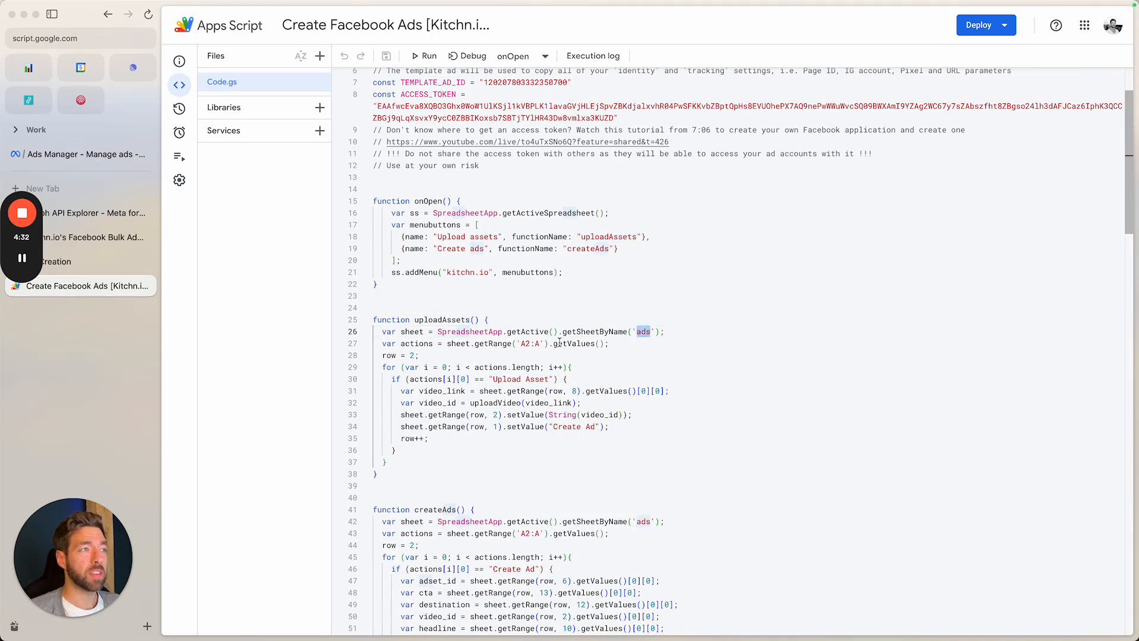
pyautogui.moveTo(539, 343); pyautogui.dragTo(523, 344)
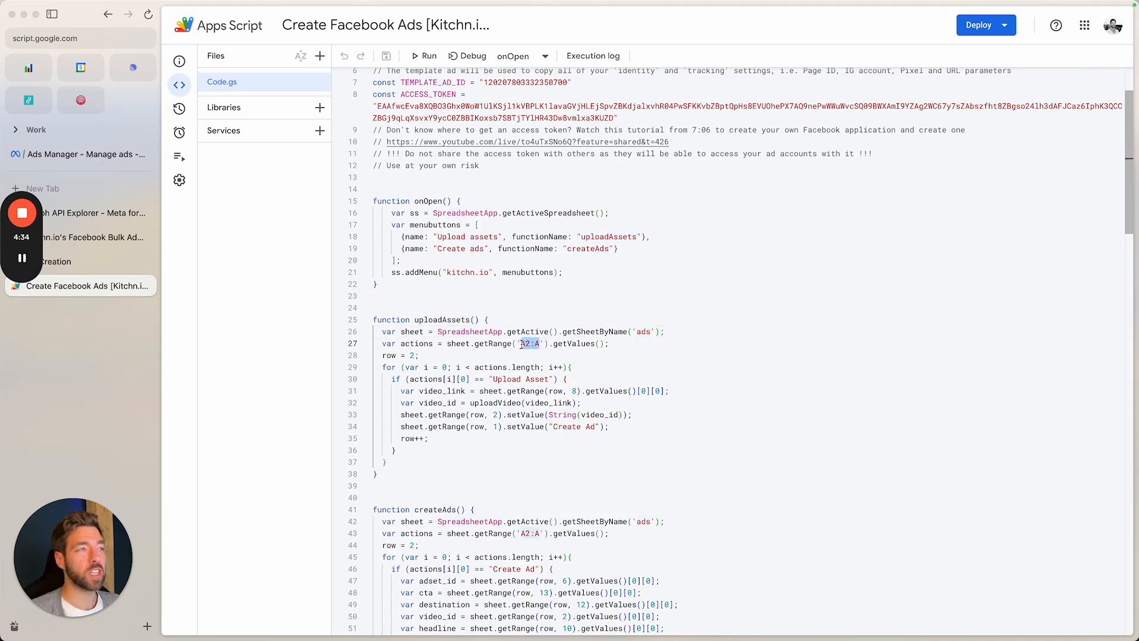
pyautogui.scroll(3, 467, 405)
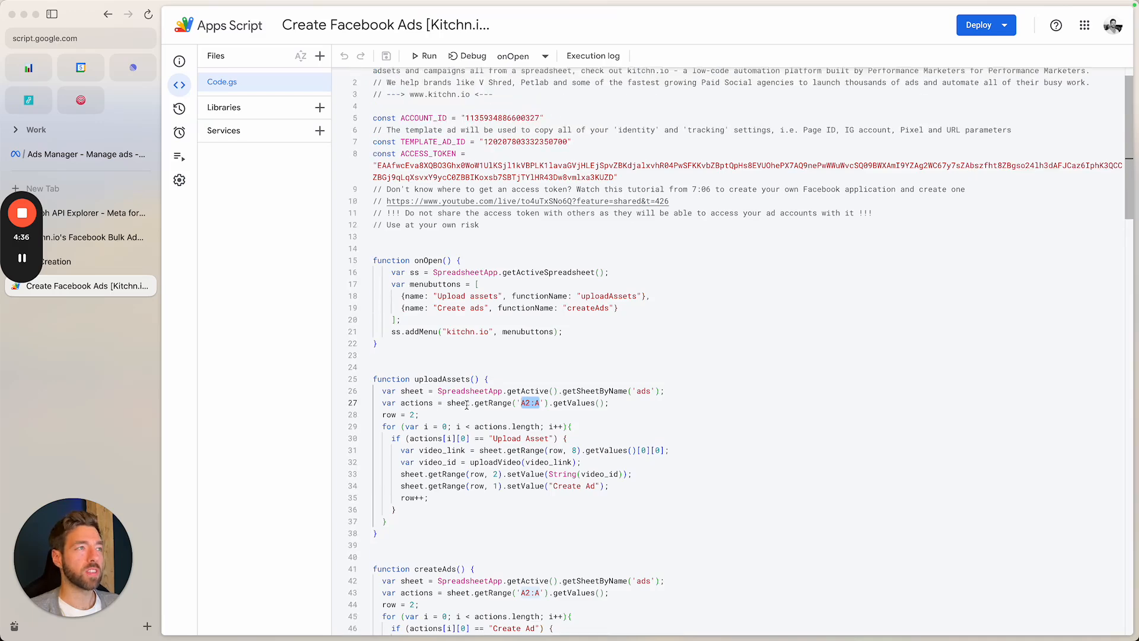
pyautogui.click(467, 399)
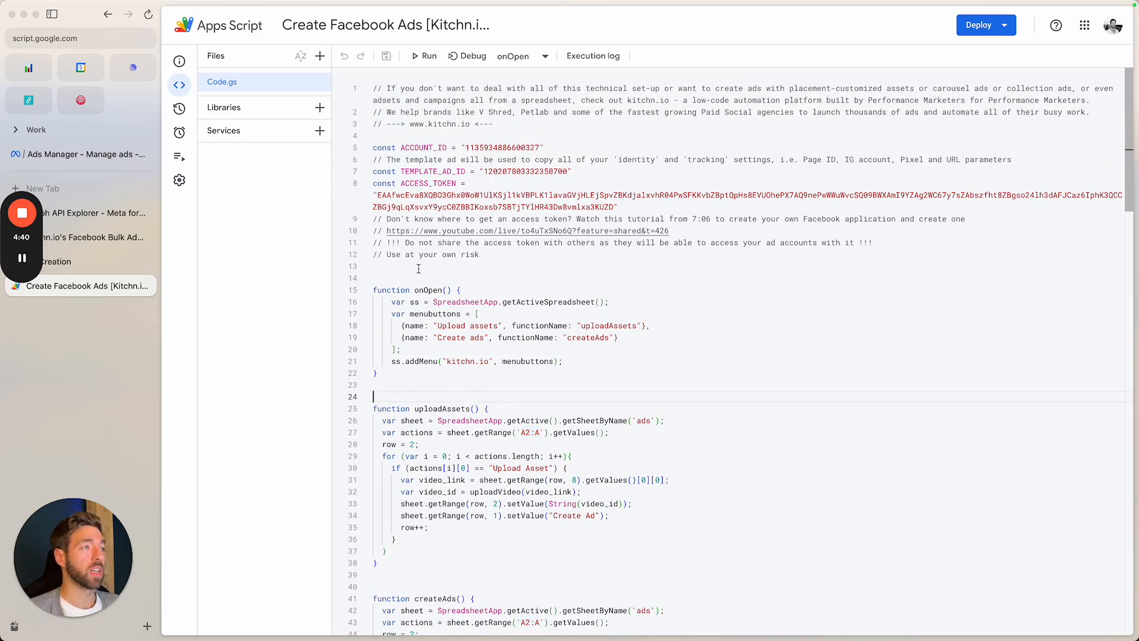
# Examine the ACCOUNT_ID, TEMPLATE_AD_ID and ACCESS_TOKEN constants in Code.gs and the comment about copied identity and tracking settings.
pyautogui.doubleClick(493, 148)
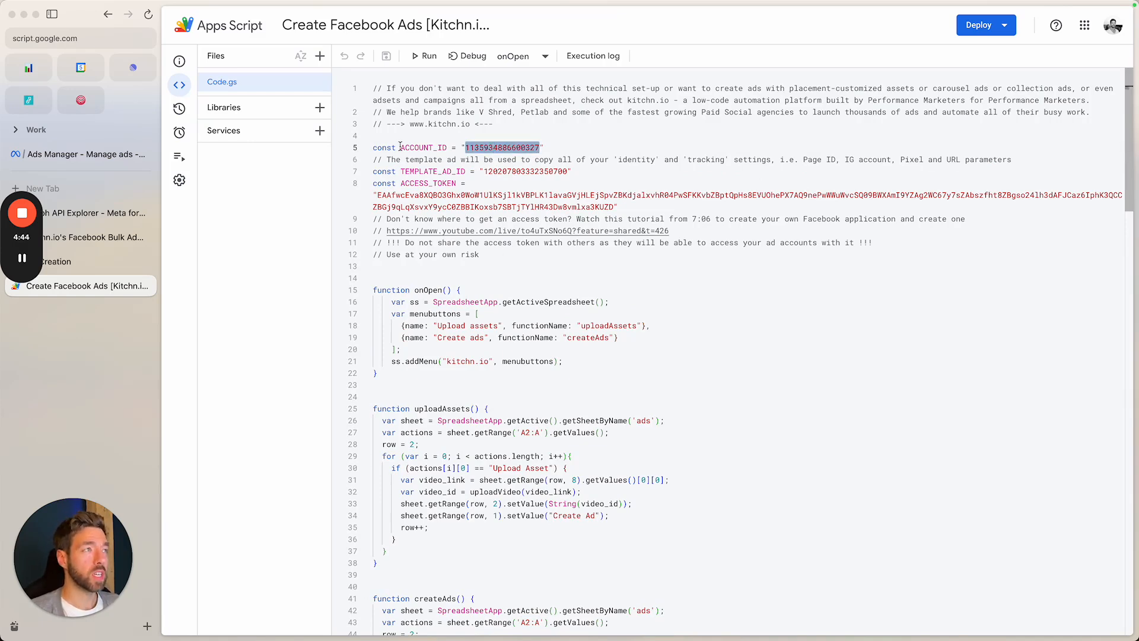
pyautogui.click(440, 147)
pyautogui.doubleClick(503, 147)
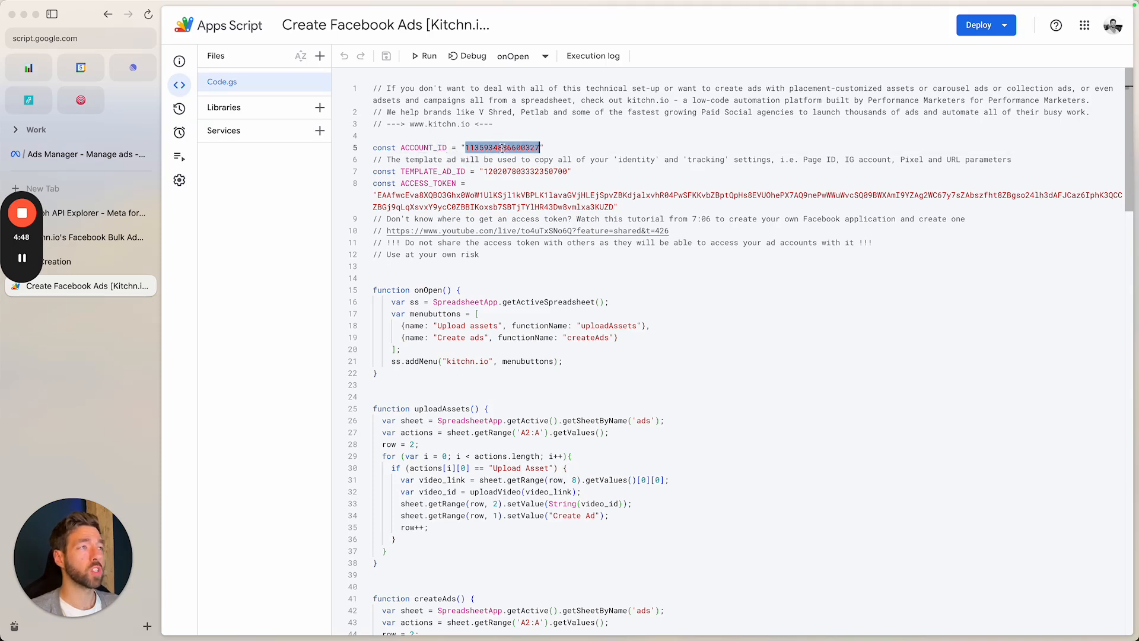
pyautogui.doubleClick(527, 172)
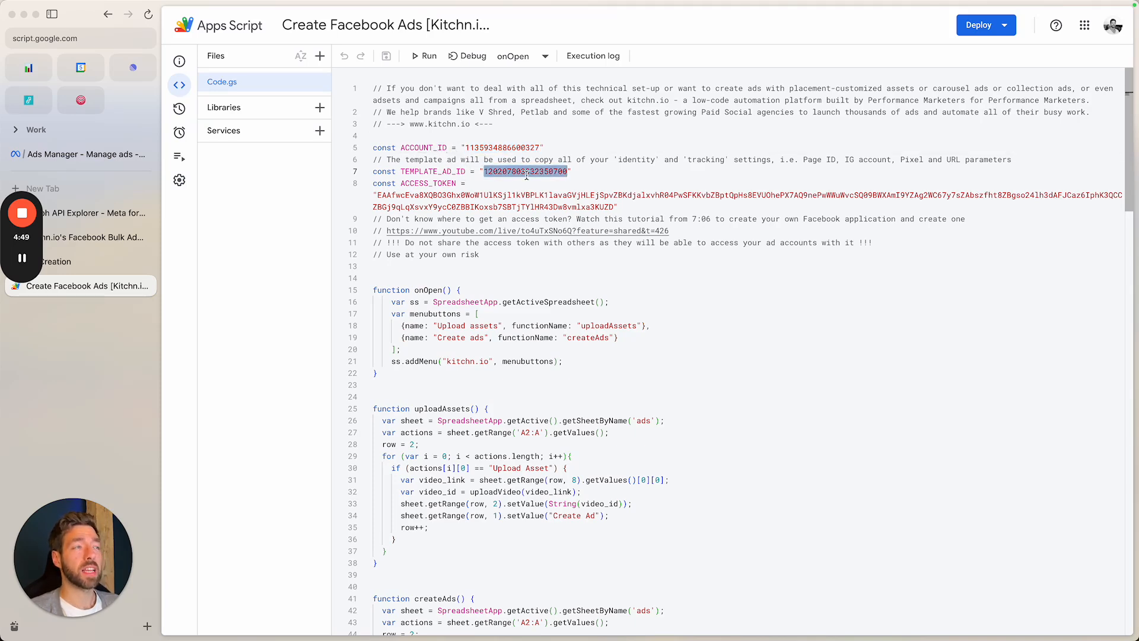
pyautogui.click(593, 172)
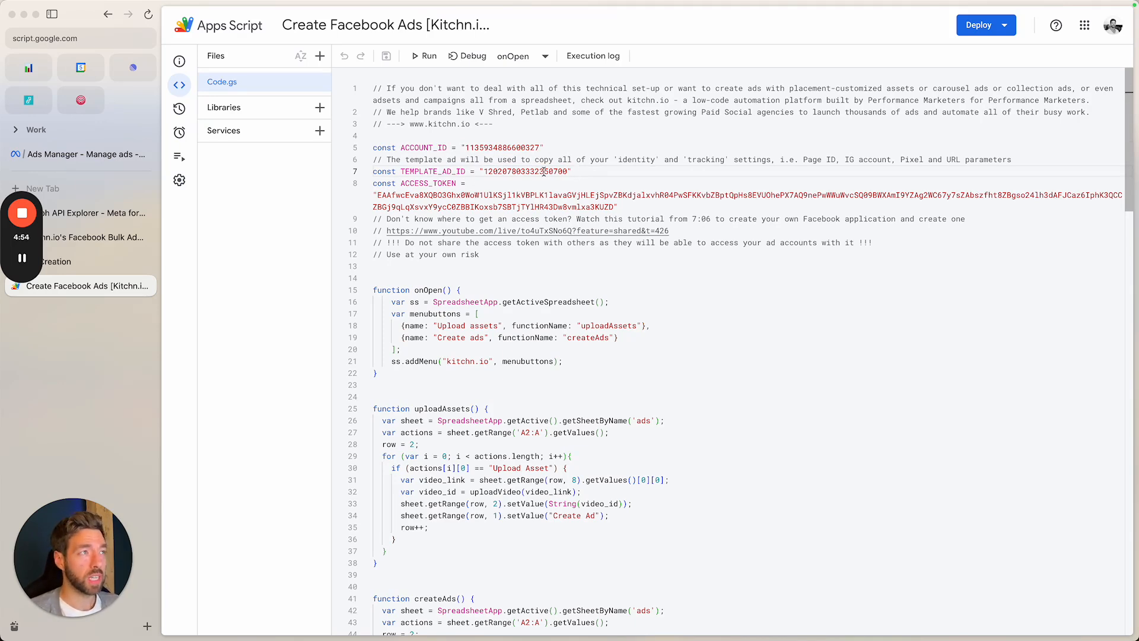
pyautogui.doubleClick(630, 160)
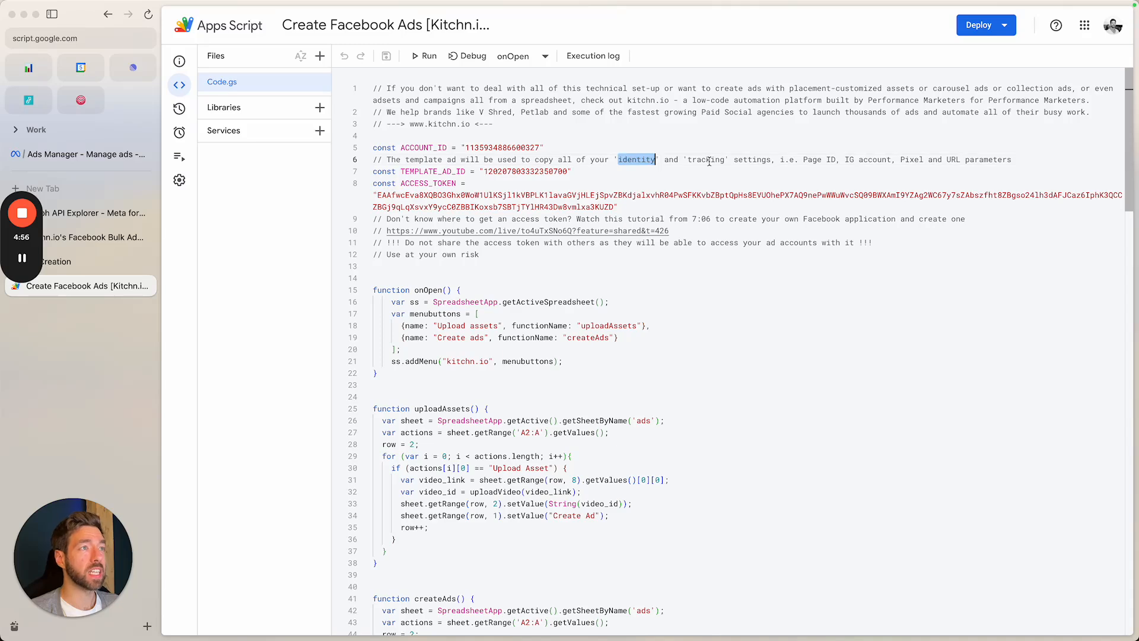
pyautogui.doubleClick(697, 160)
pyautogui.click(634, 178)
pyautogui.doubleClick(542, 206)
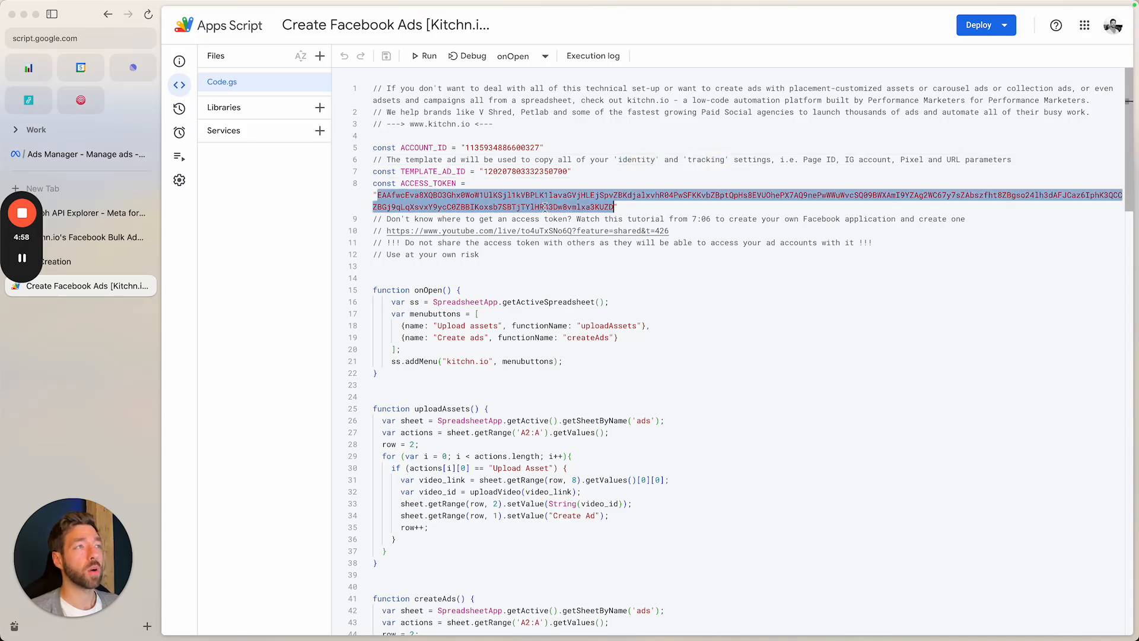
pyautogui.click(595, 230)
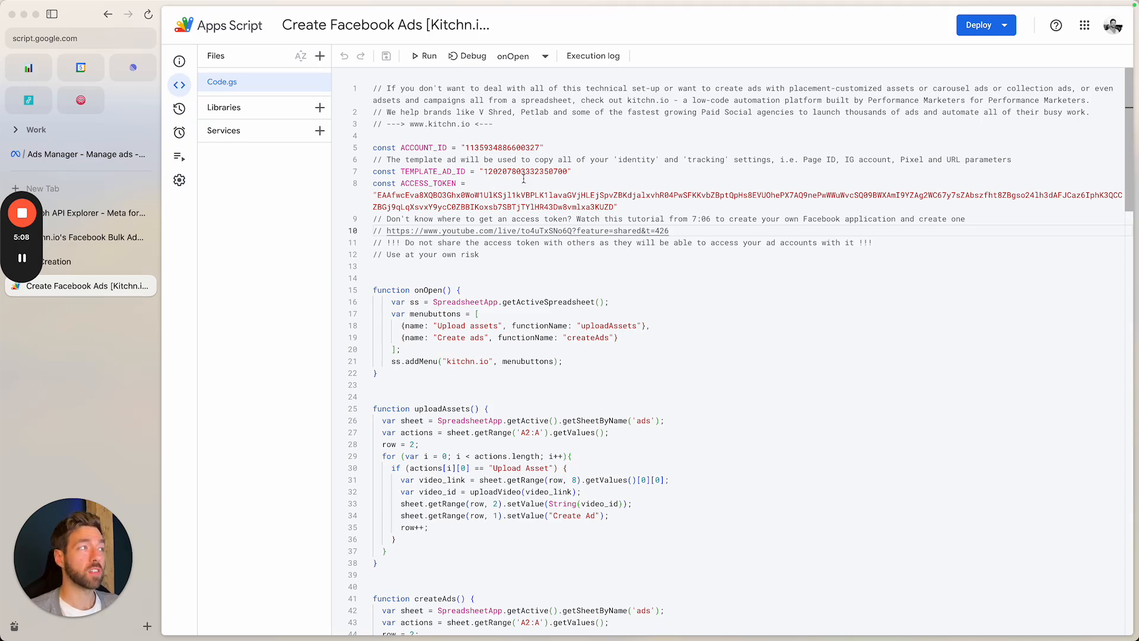
# Switch to the Graph API Explorer and locate the access token generated for the Kitchn.io App.
pyautogui.click(95, 212)
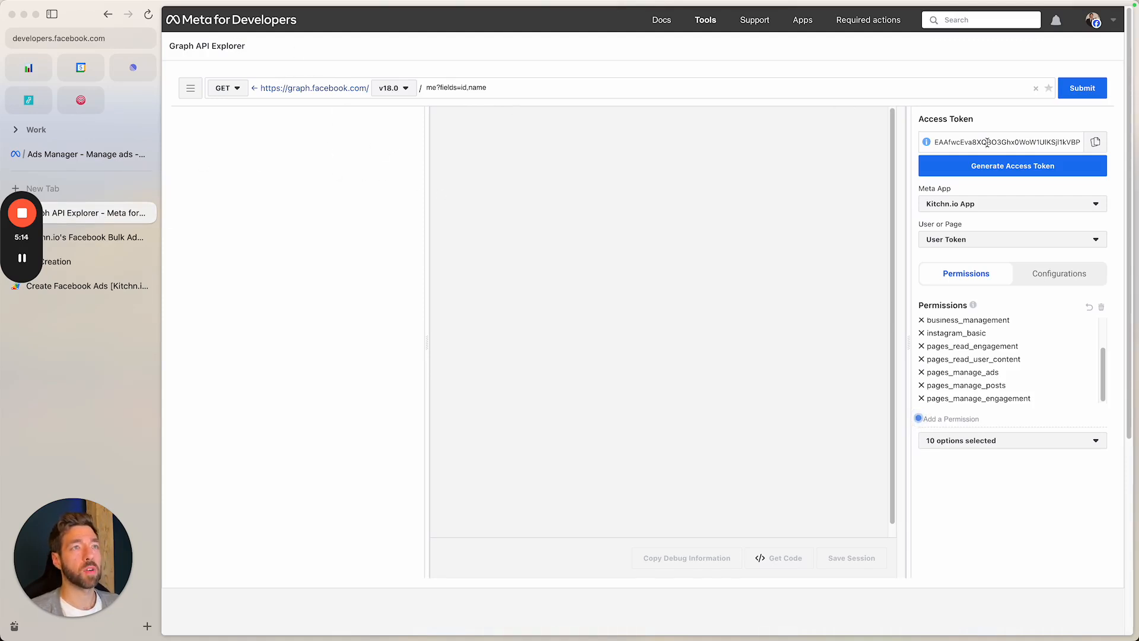
pyautogui.doubleClick(1011, 141)
pyautogui.click(1008, 118)
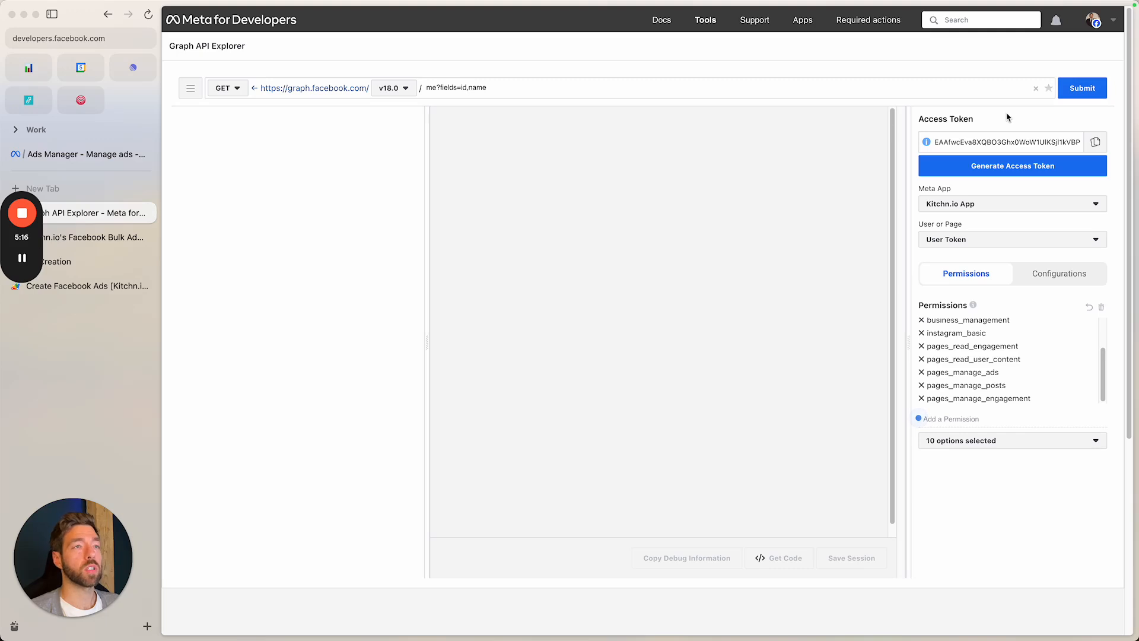